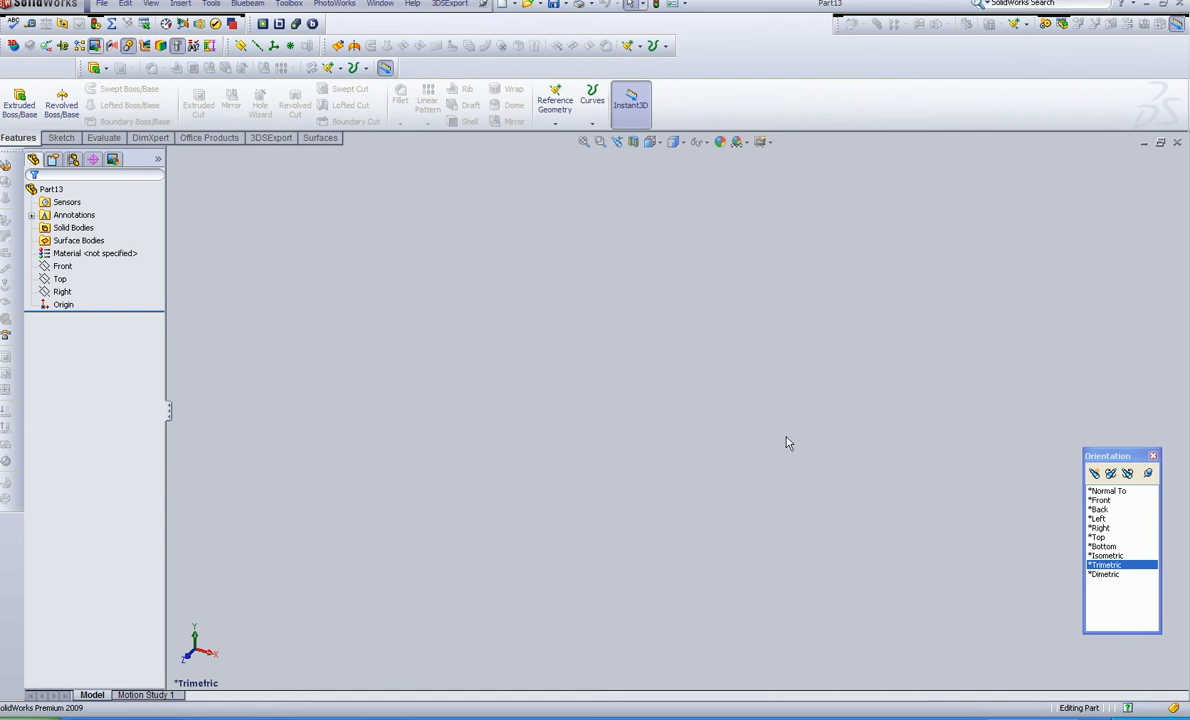
- Start a new sketch on the Front plane
left_click(63, 266)
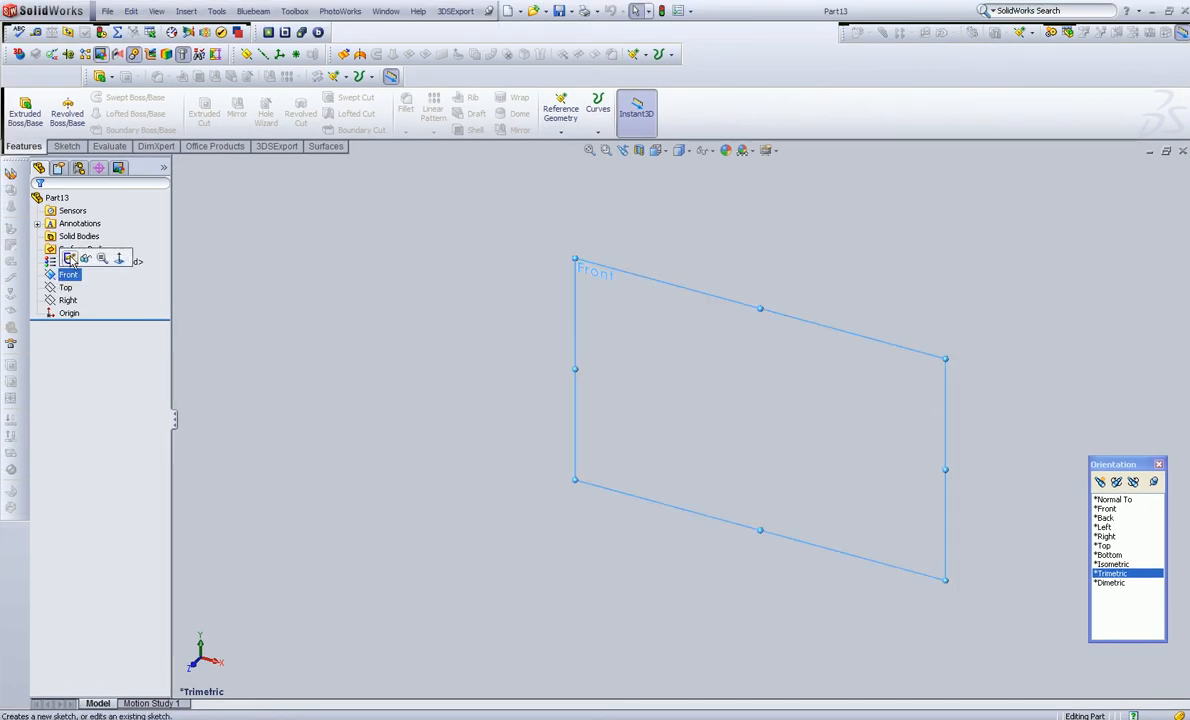
left_click(70, 259)
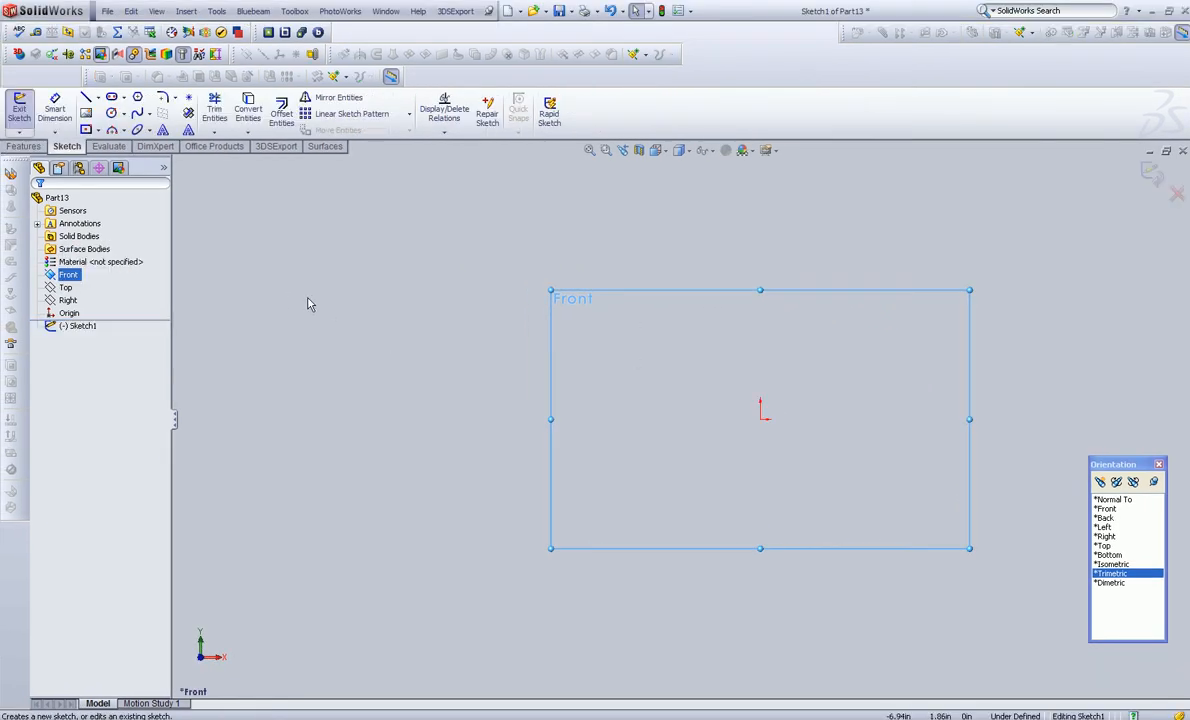
left_click(124, 101)
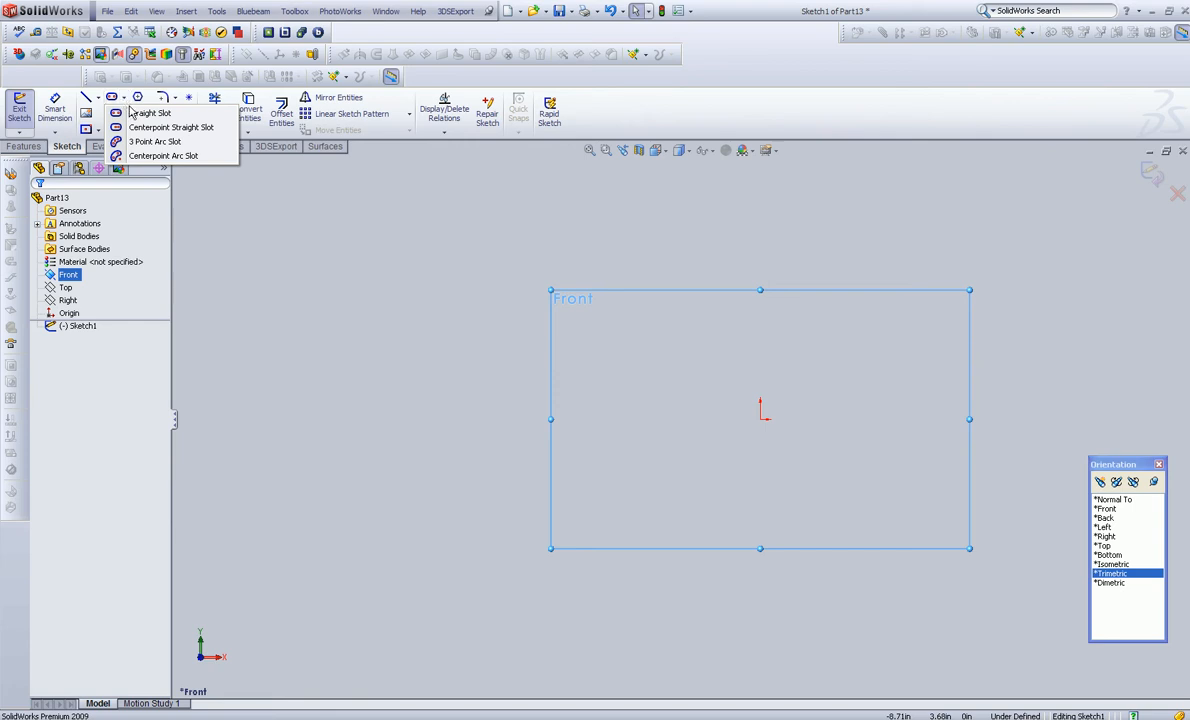
left_click(327, 307)
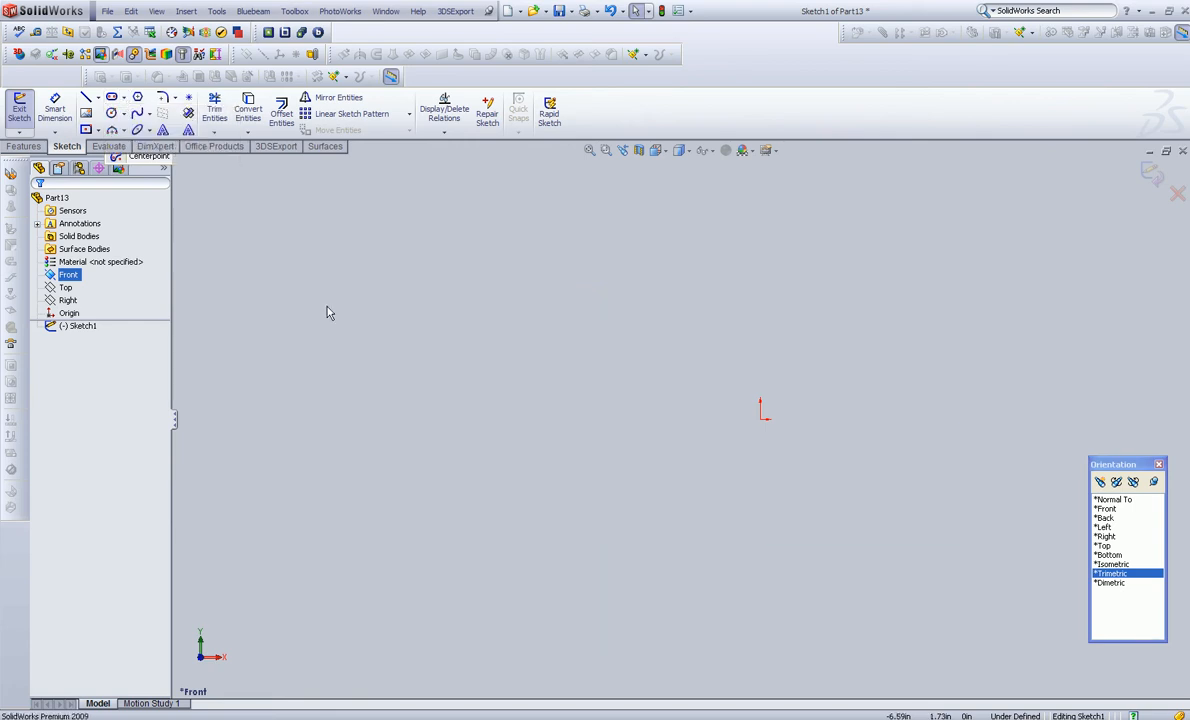
- Sketch a center rectangle about 7.92 in wide and 5.60 in high, centred on the origin
left_click(97, 131)
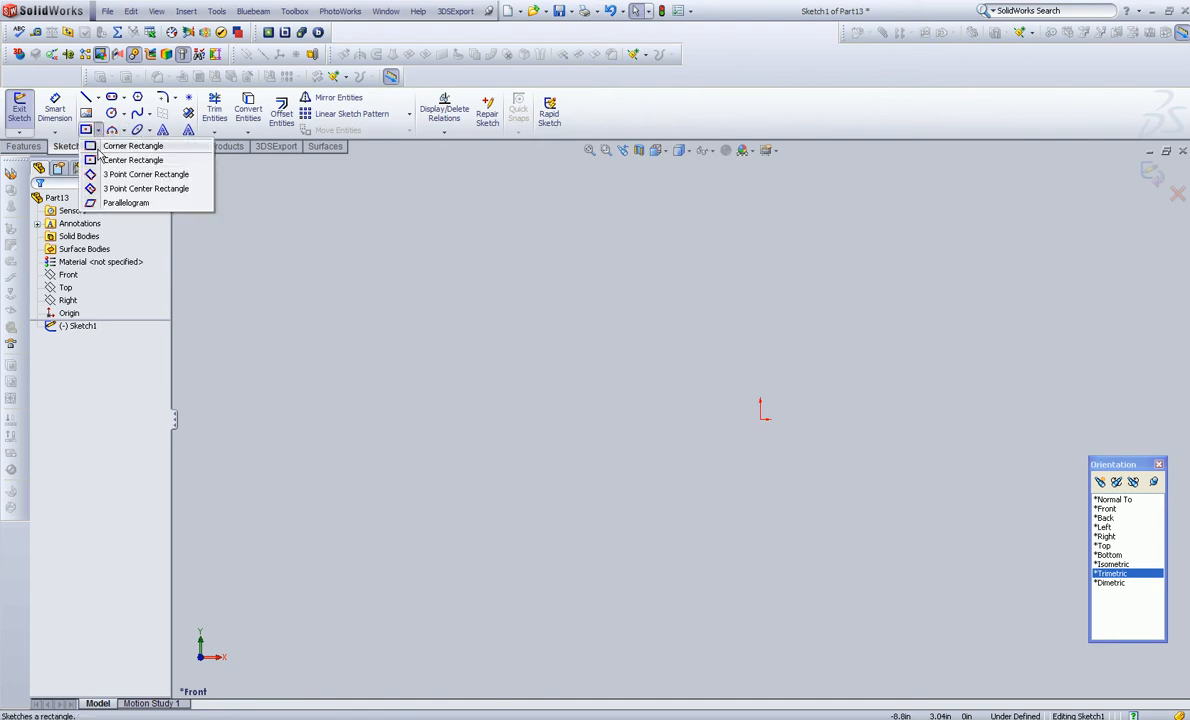
left_click(93, 161)
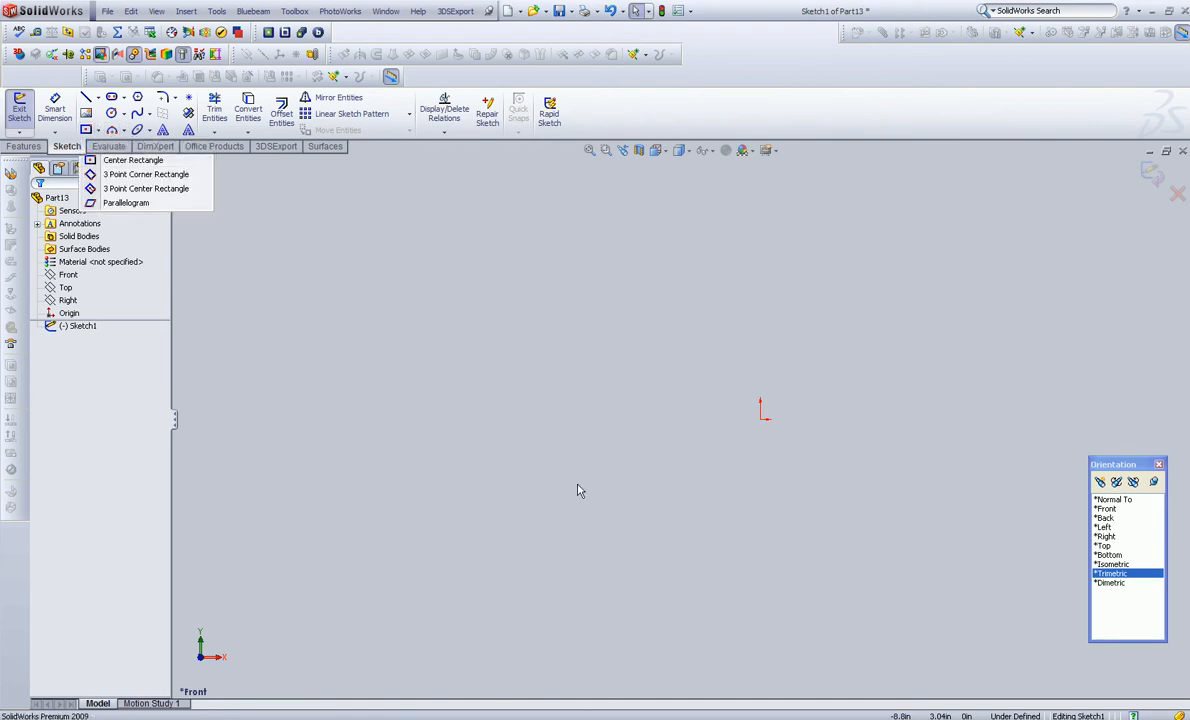
left_click(760, 420)
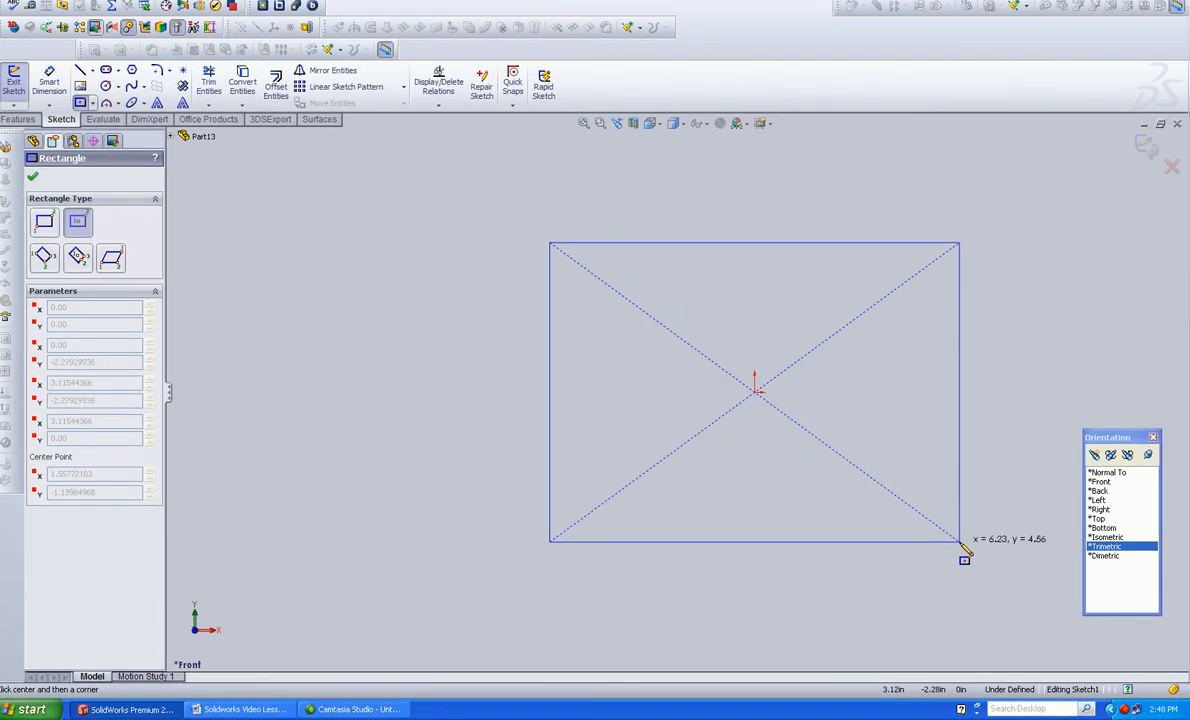
left_click(1020, 602)
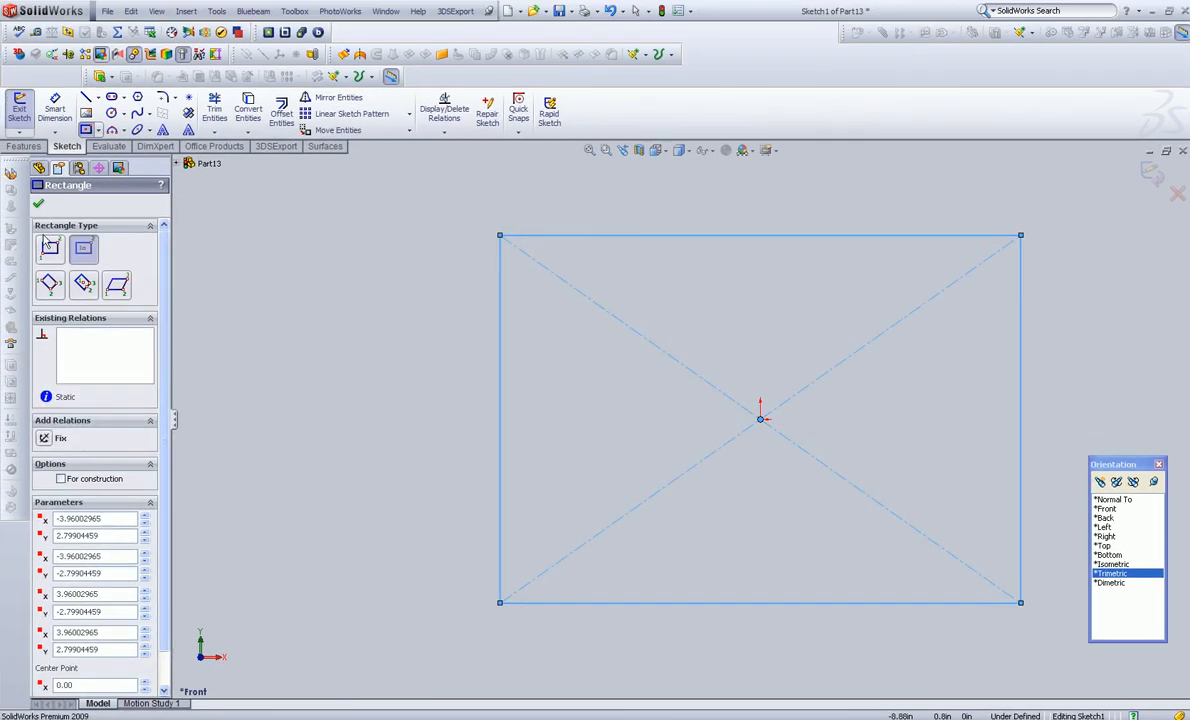
left_click(38, 203)
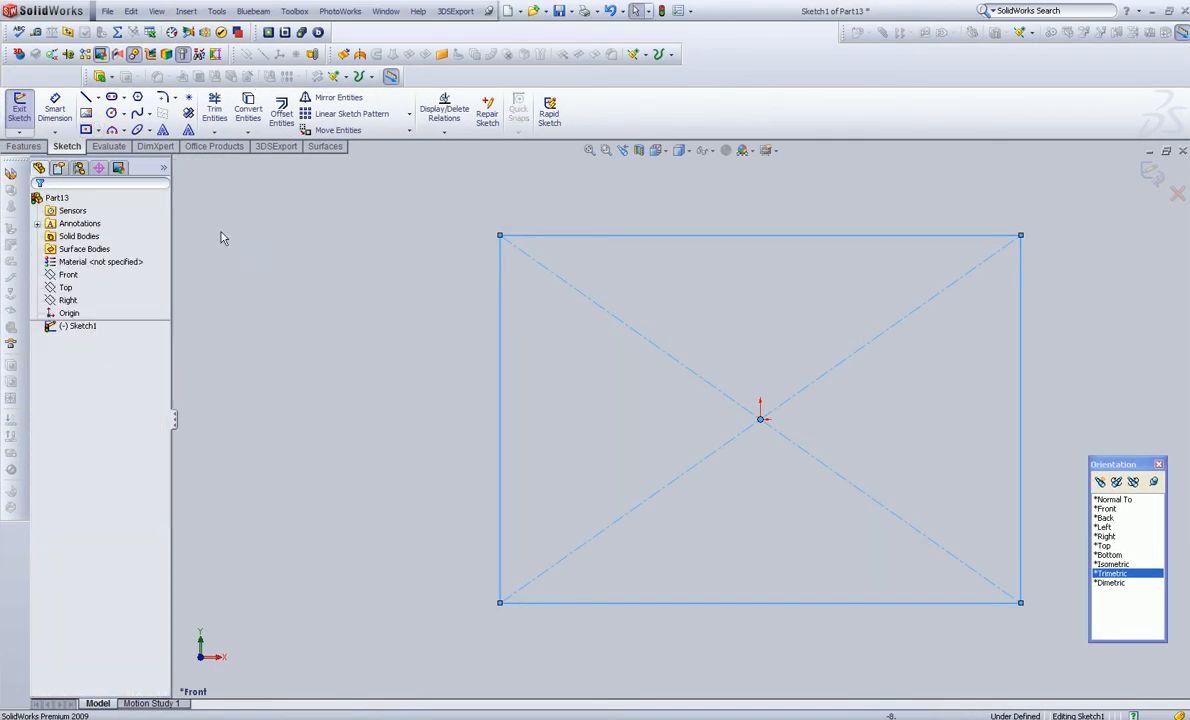
- Draw a vertical centerline through the origin from the midpoint of the rectangle's upper edge to the midpoint of its lower edge
left_click(98, 97)
left_click(118, 127)
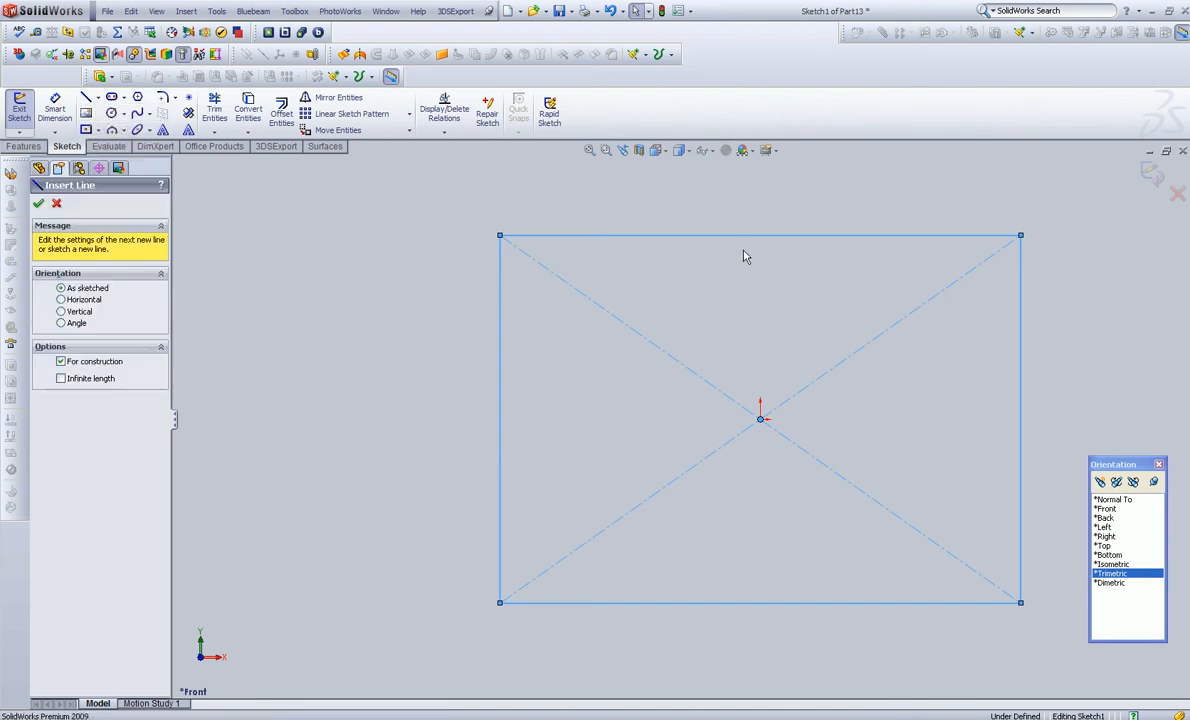
left_click(760, 237)
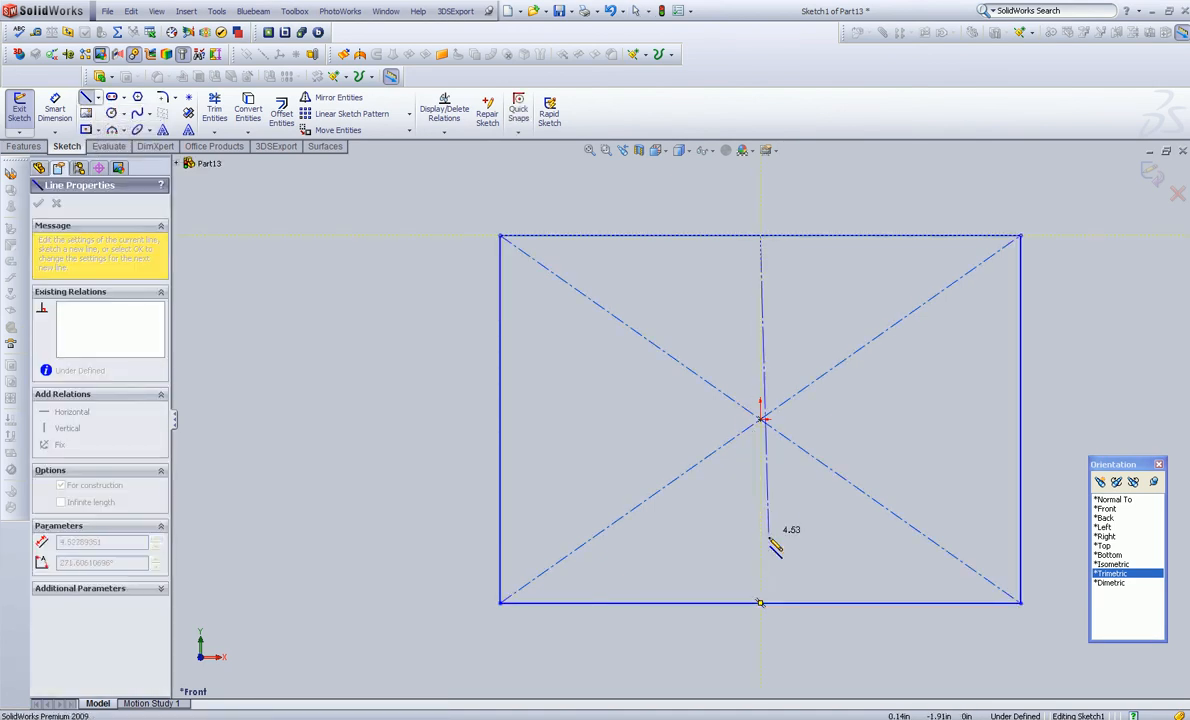
left_click(760, 603)
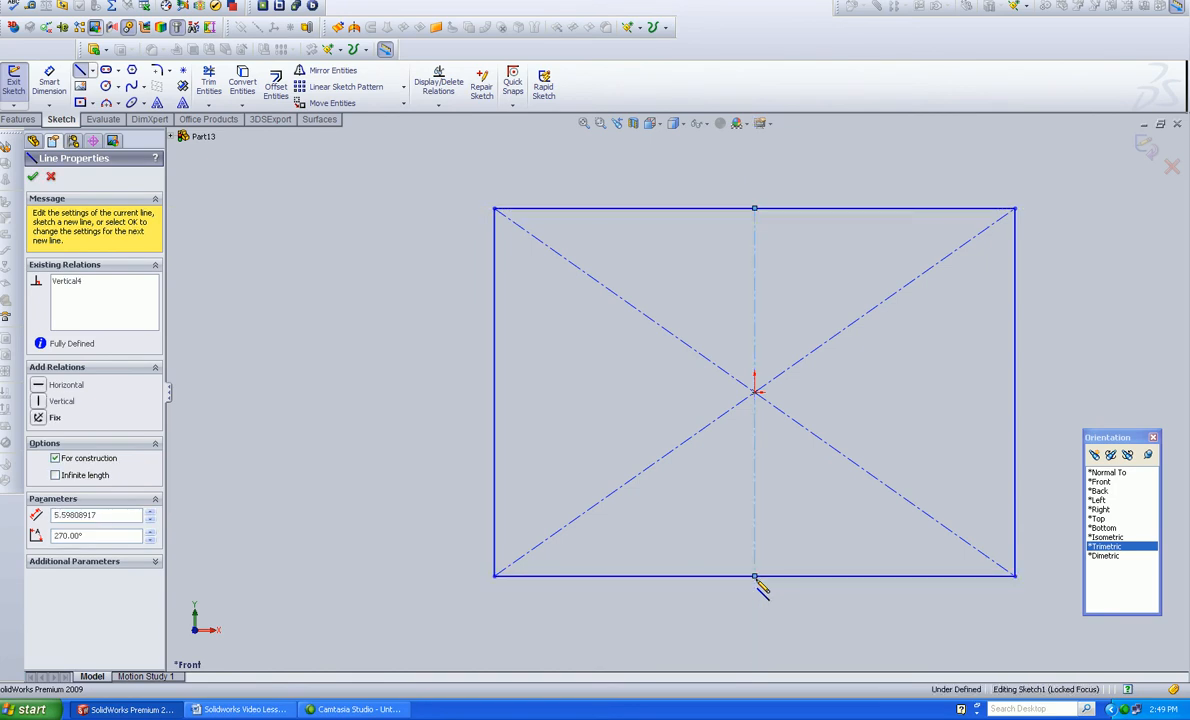
right_click(758, 583)
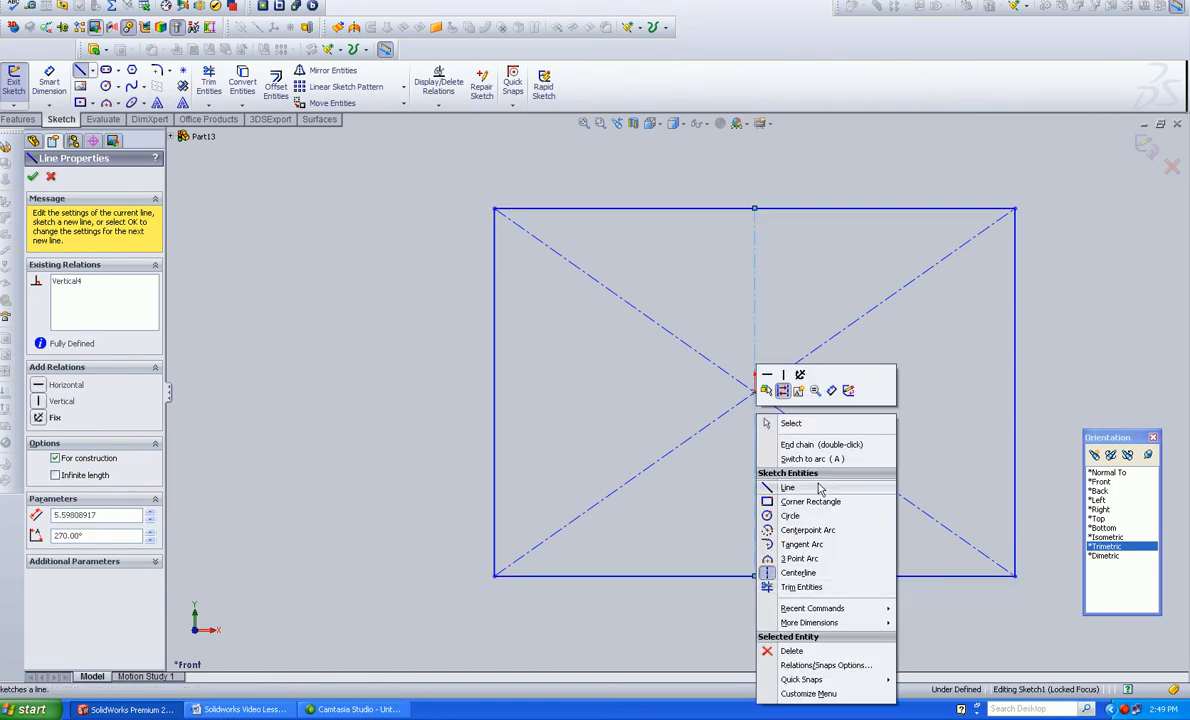
left_click(760, 440)
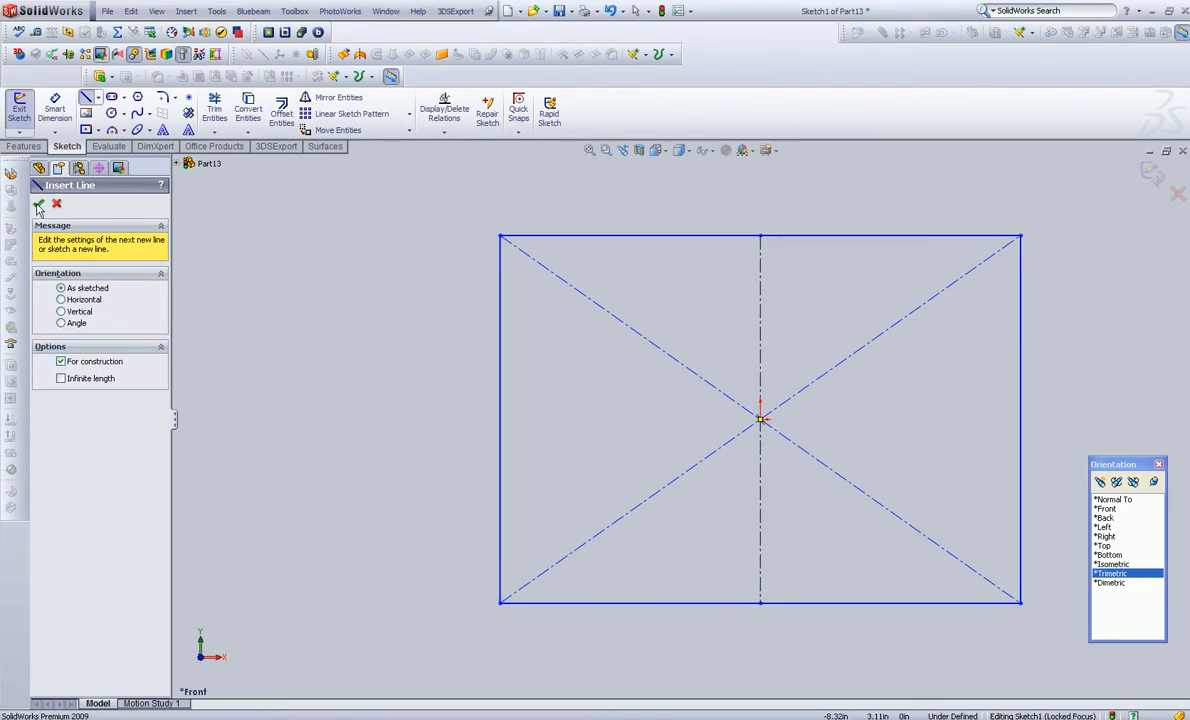
left_click(38, 204)
- Trim away the rectangle's edges and diagonals to the right of the centerline, accepting the loss of midpoint or equal-length relations
left_click(214, 110)
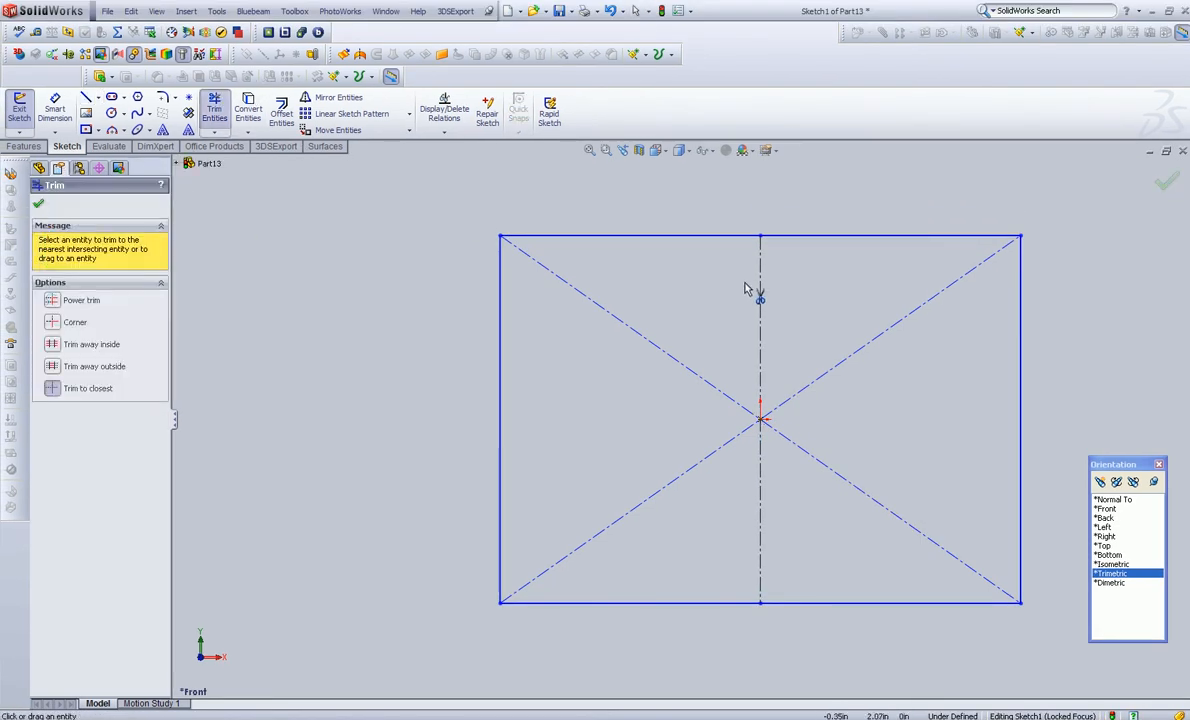
left_click(882, 235)
left_click(569, 389)
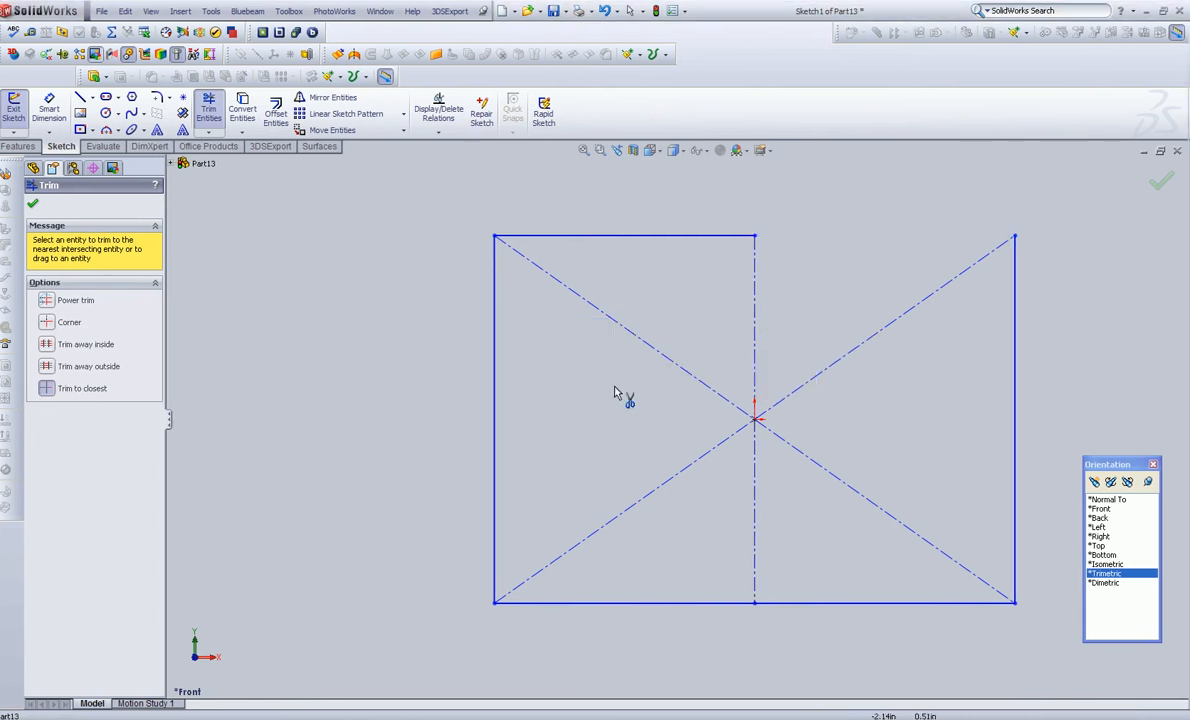
left_click(840, 602)
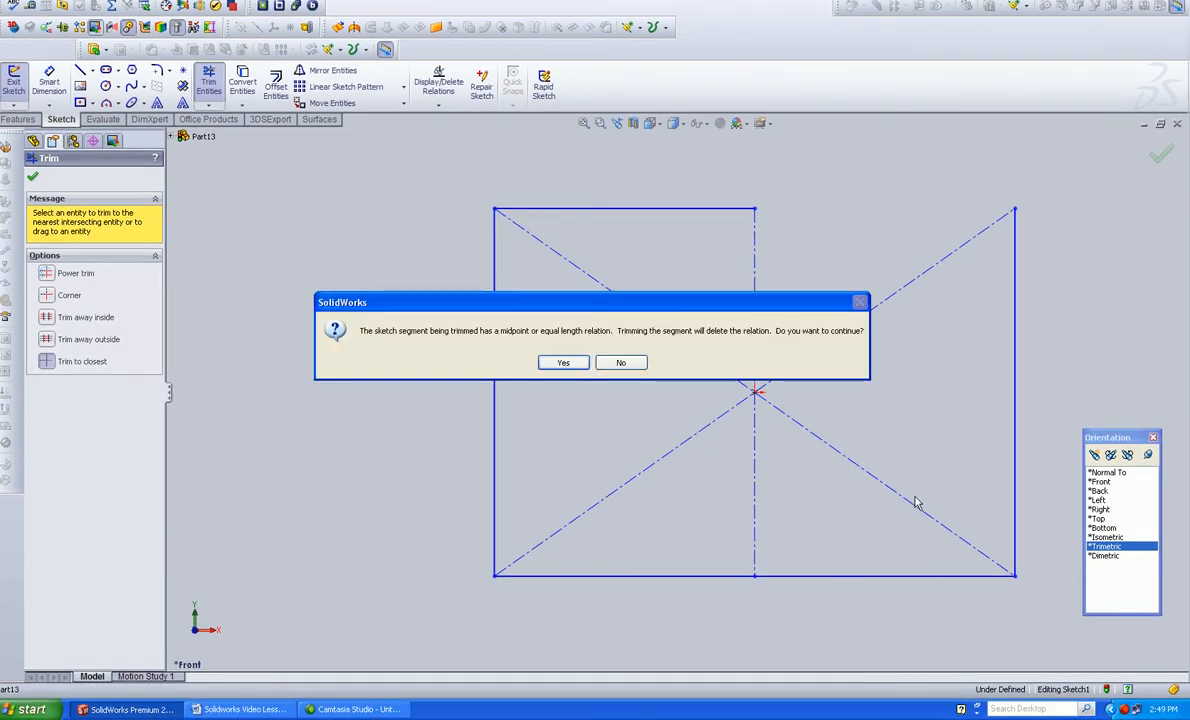
left_click(563, 362)
left_click(791, 368)
left_click(794, 425)
left_click(1017, 385)
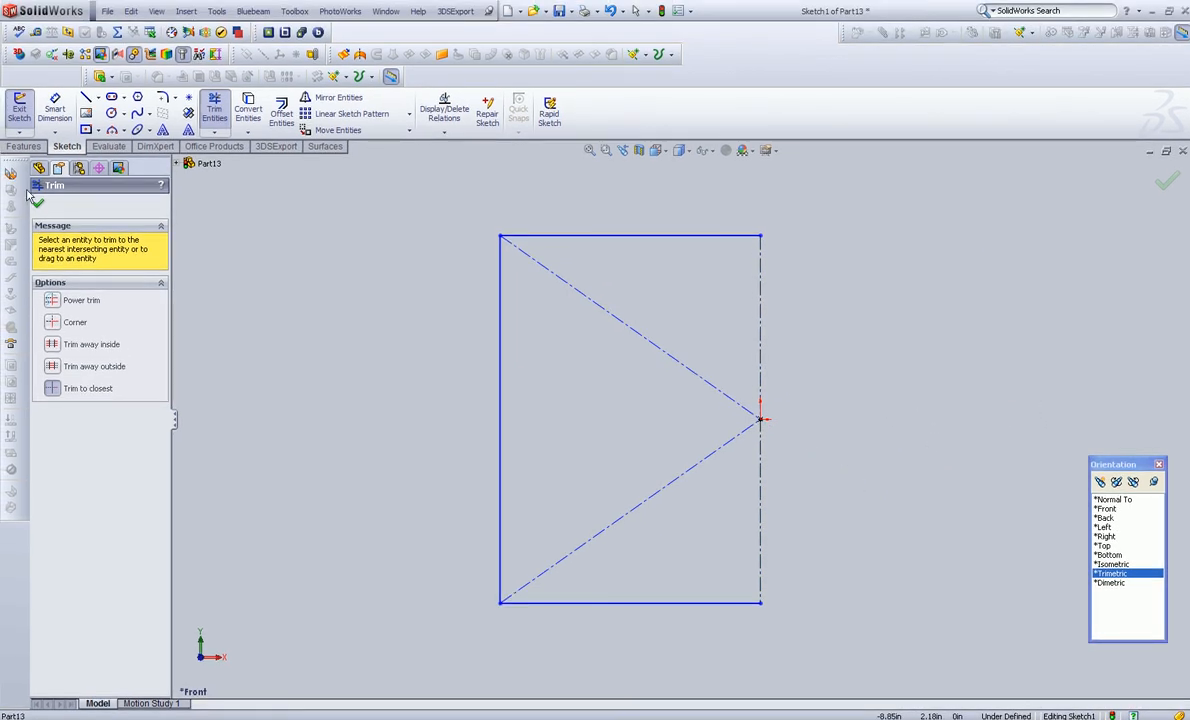
left_click(38, 203)
- Sketch circles with radii of about 0.19 in on the upper diagonal, 0.20 in on the lower diagonal, and 0.24 in between them
left_click(111, 113)
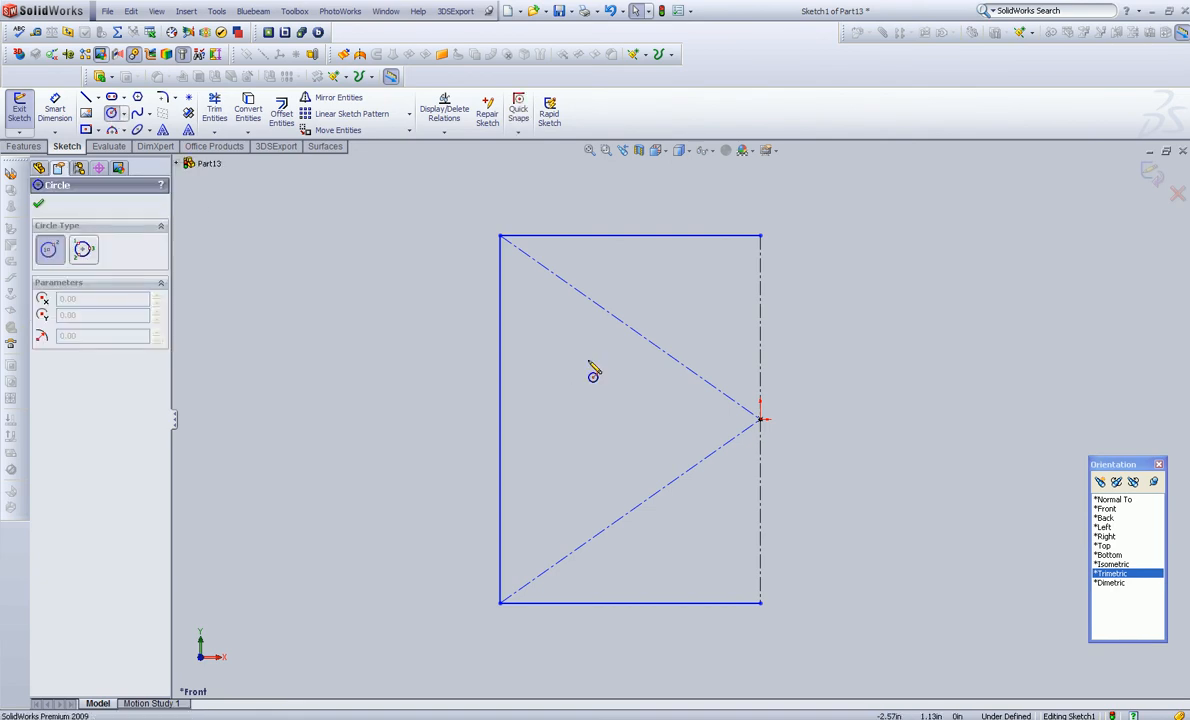
left_click(549, 271)
left_click(559, 281)
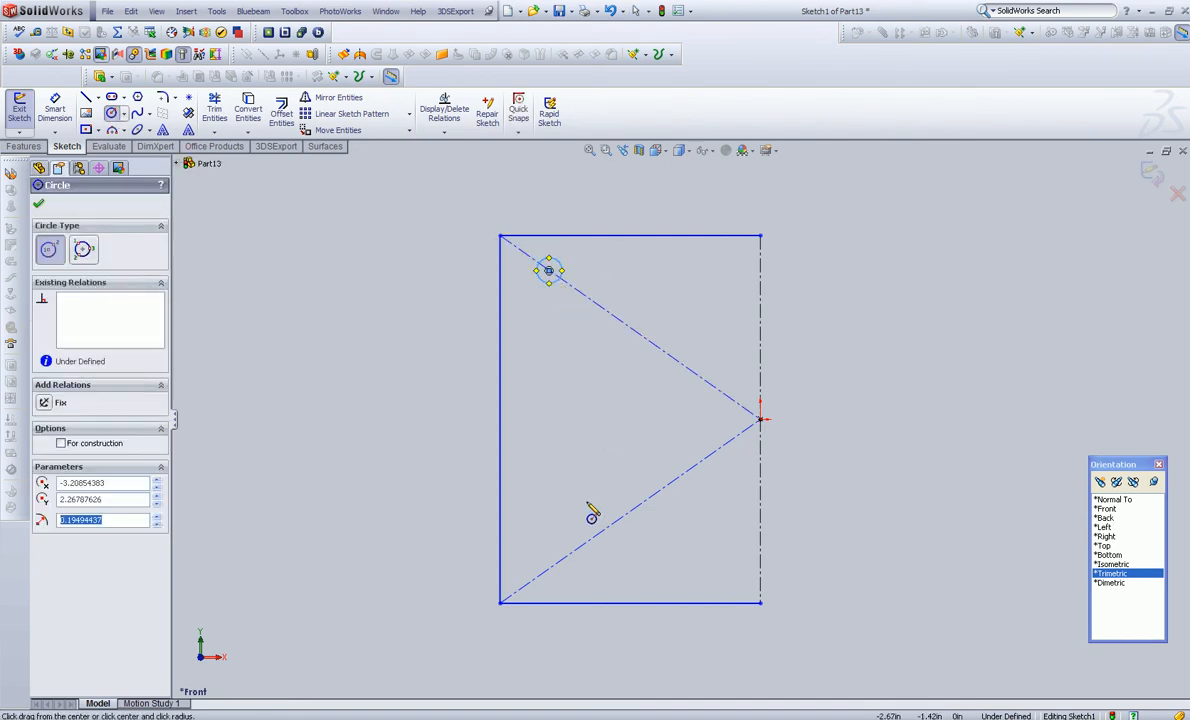
left_click(570, 554)
left_click(584, 546)
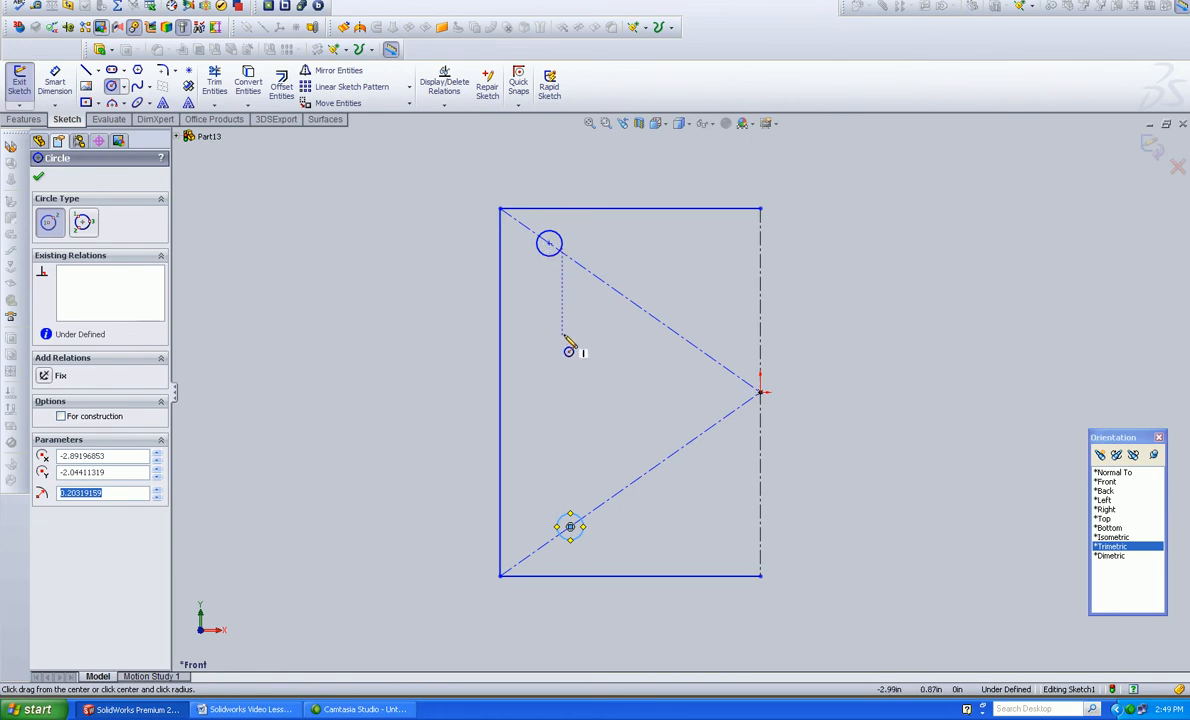
left_click(549, 331)
left_click(558, 343)
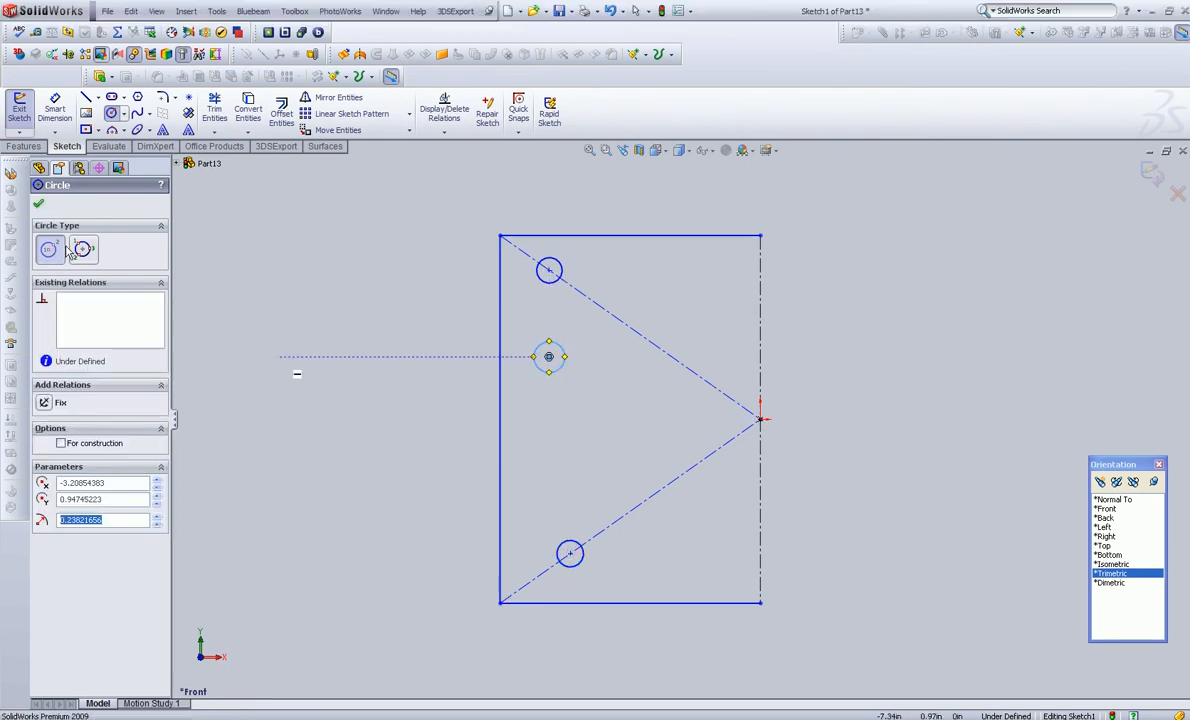
key("Escape")
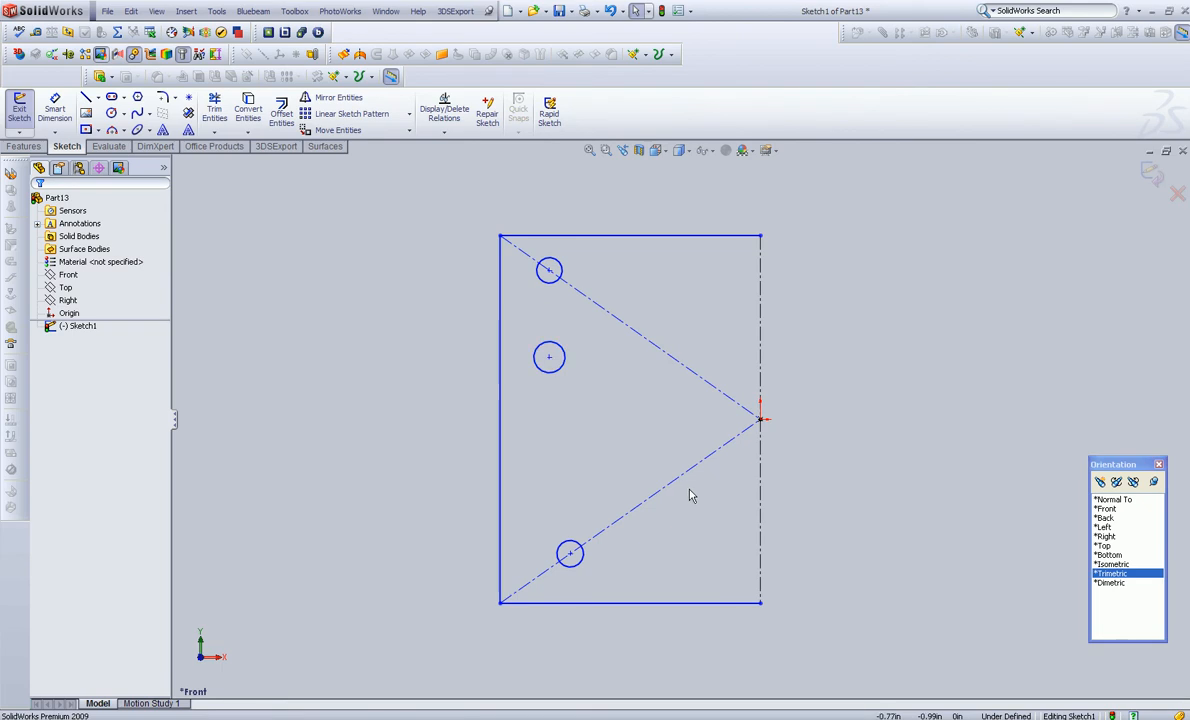
- Align the middle circle's center horizontally with the origin
left_click(760, 419)
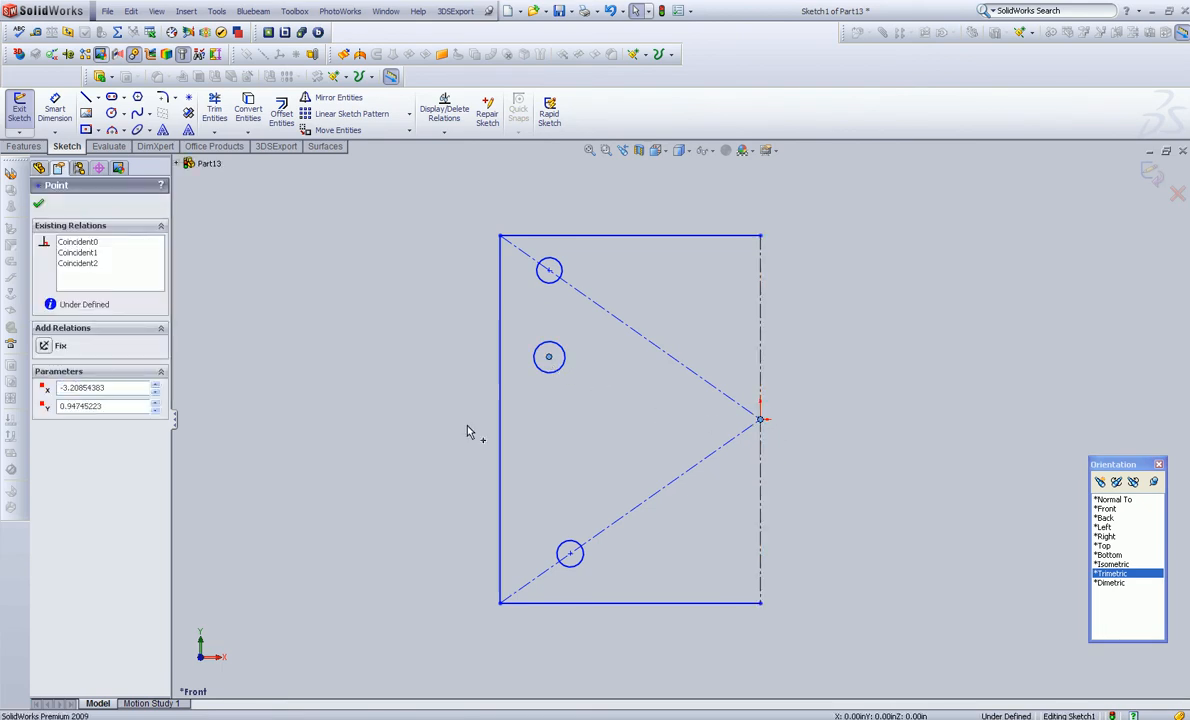
left_click(549, 359, "ctrl")
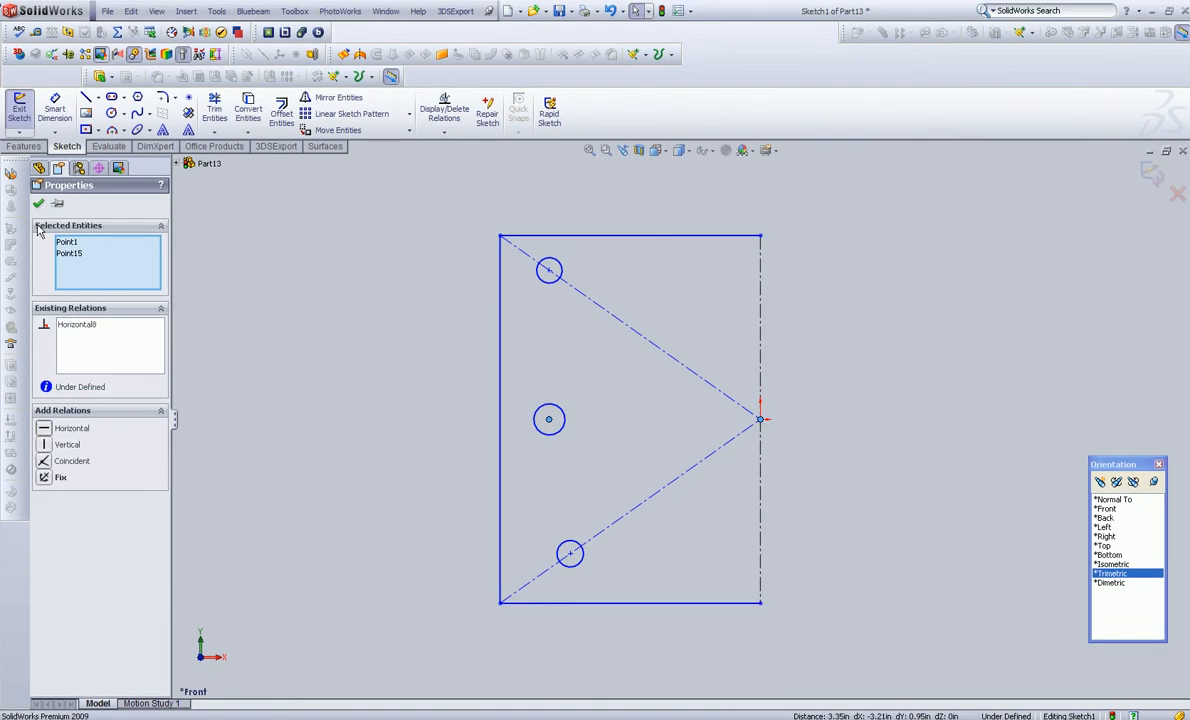
left_click(408, 368)
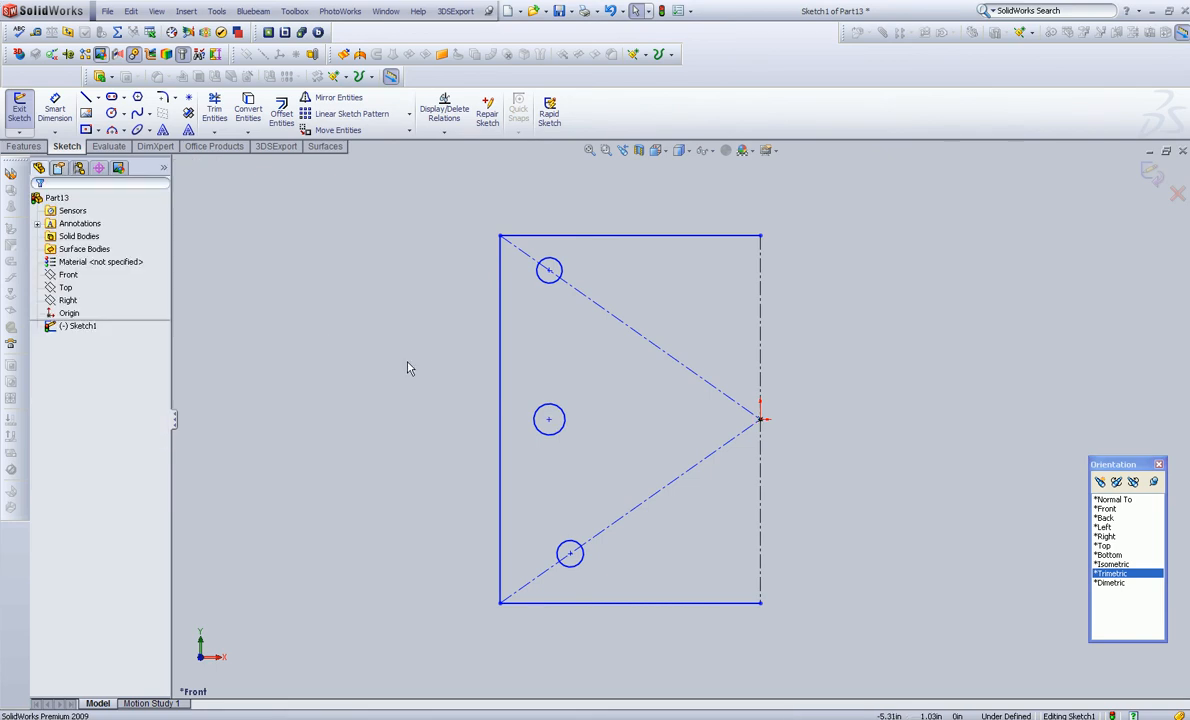
- Apply a Vertical relation to the centers of the three circles
left_click(549, 270)
left_click(549, 419, "ctrl")
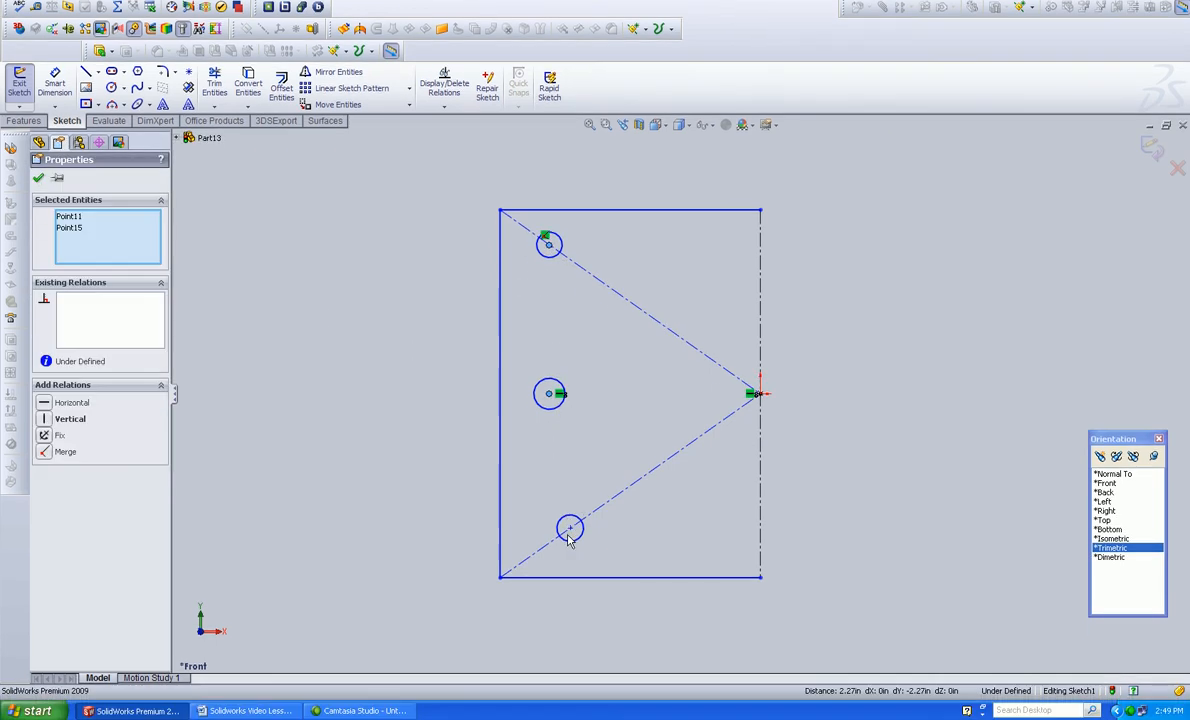
left_click(569, 528, "ctrl")
left_click(44, 418)
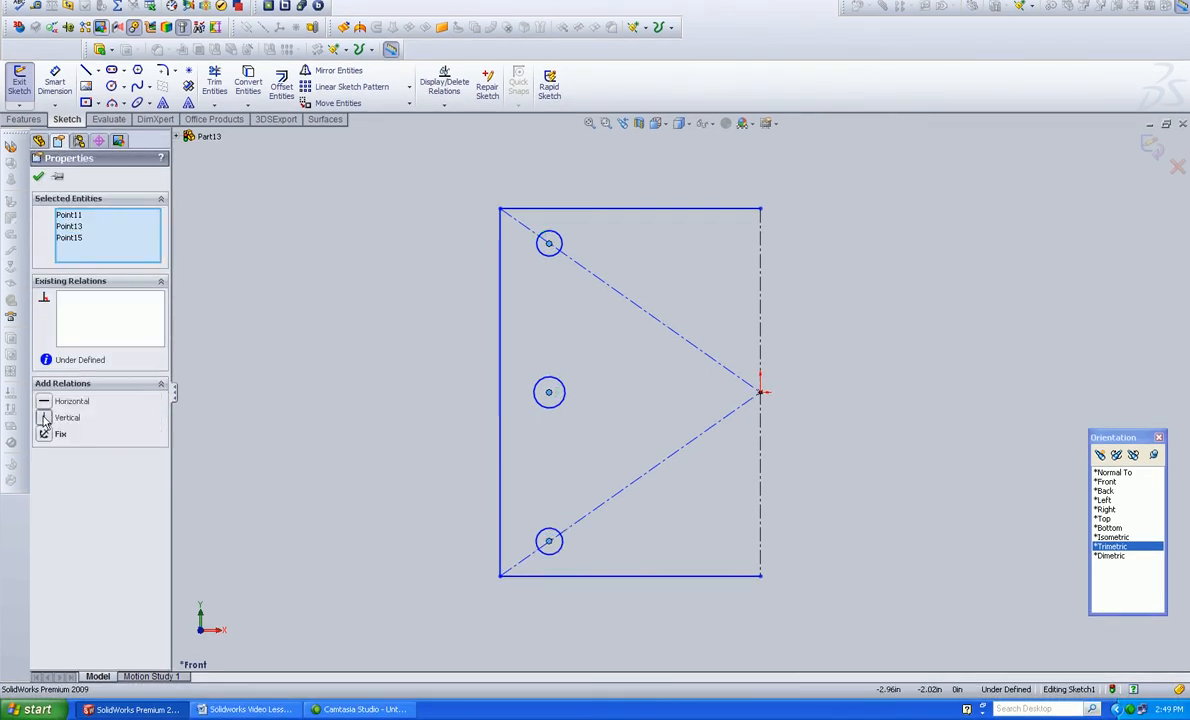
left_click(38, 176)
- Dimension the upper circle with a diameter of 0.25 in
left_click(55, 78)
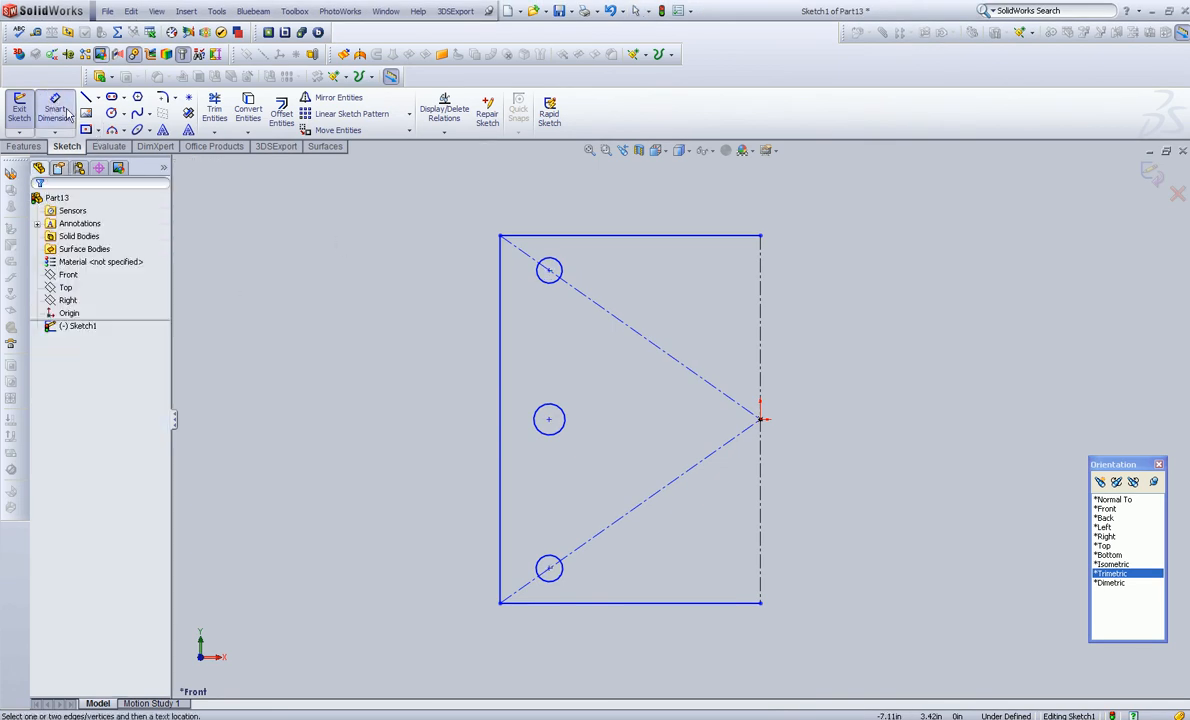
left_click(545, 292)
left_click(437, 256)
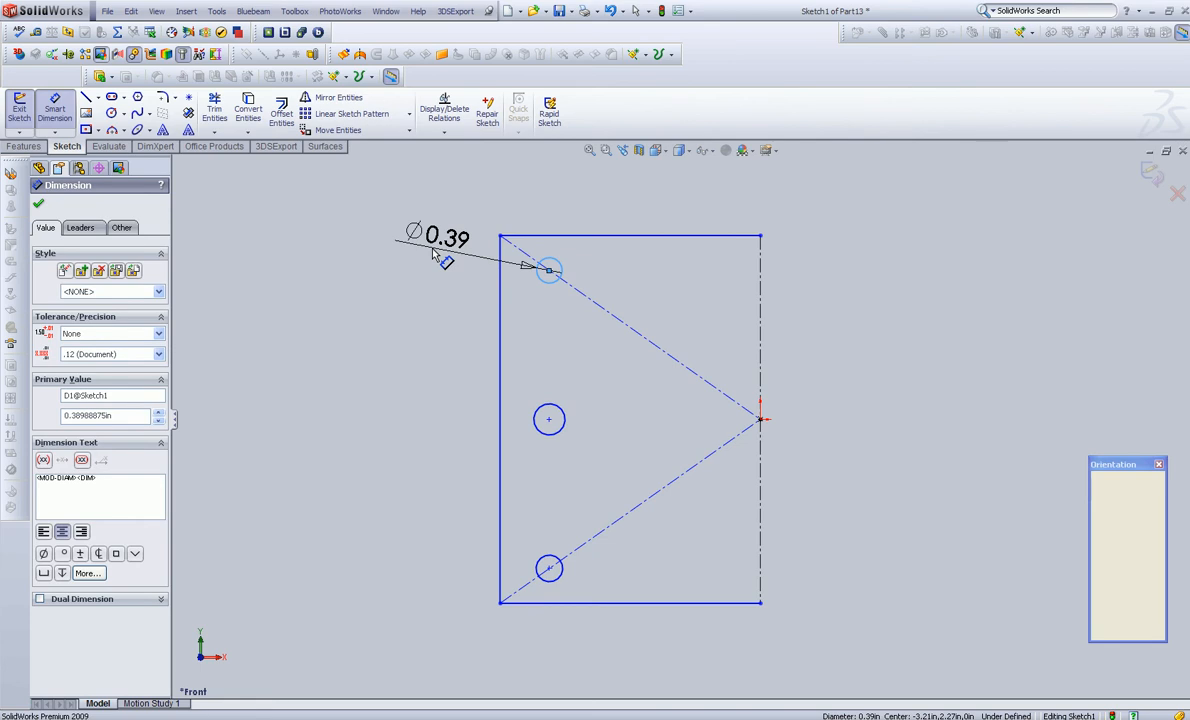
type(".25")
key("Return")
left_click(38, 203)
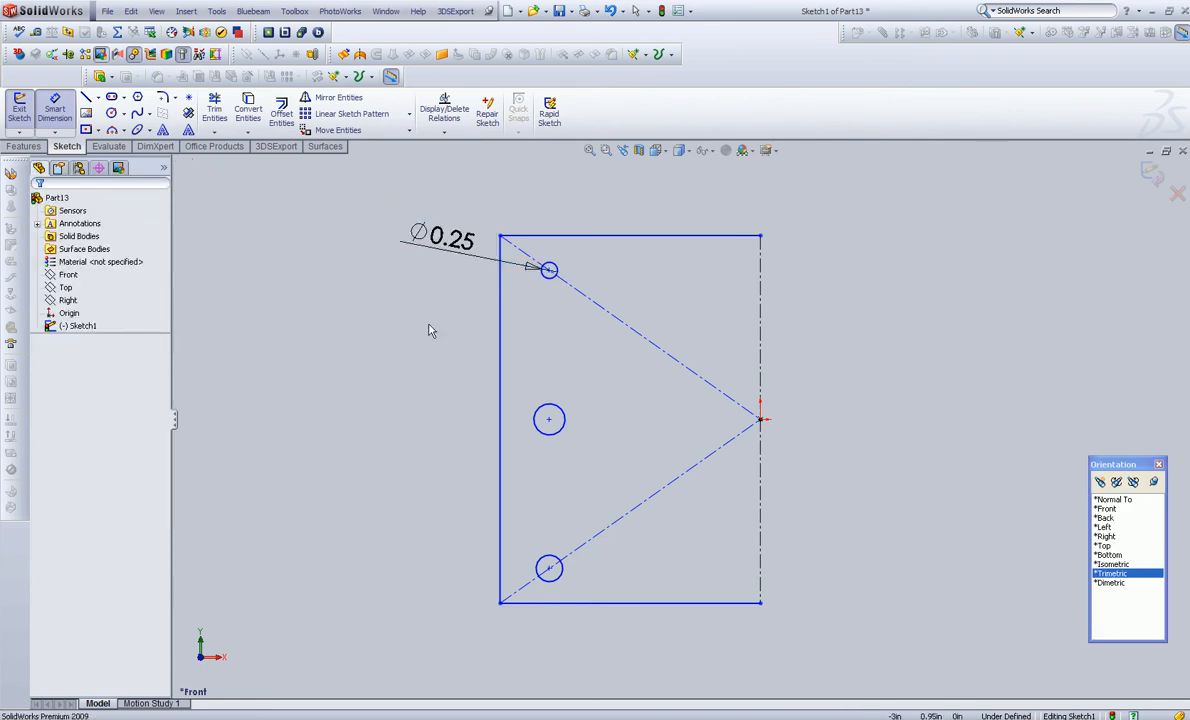
- Apply an Equal relation to the three circles
left_click(549, 285)
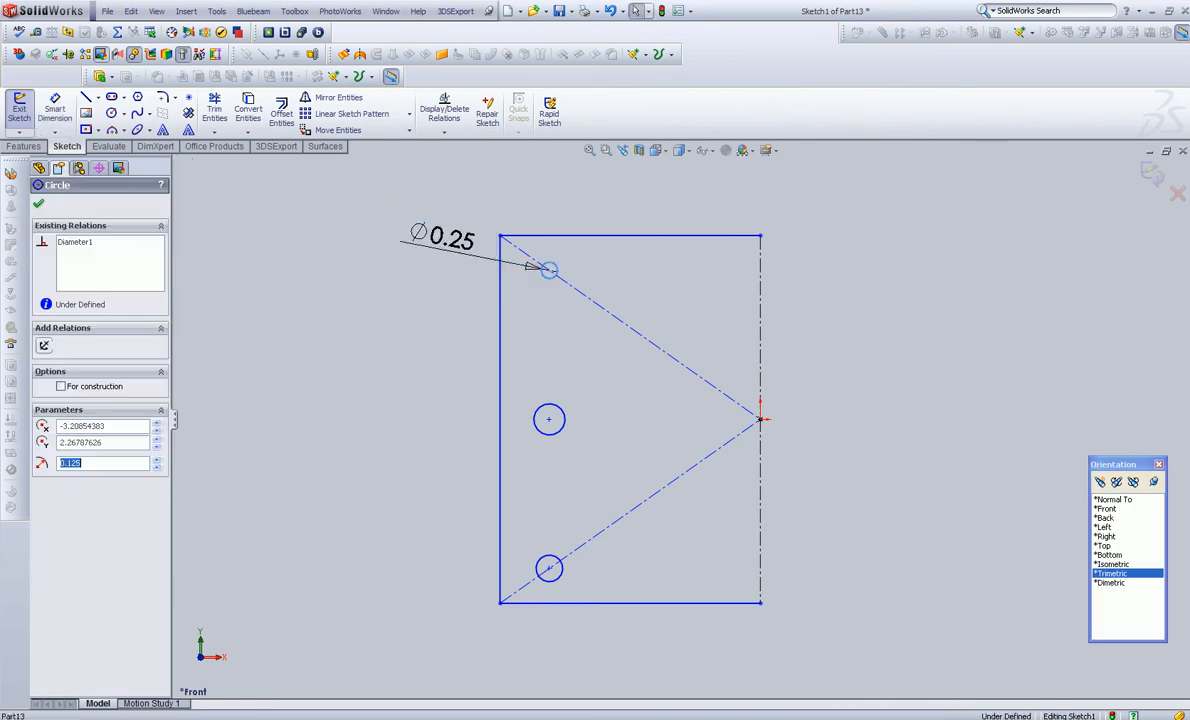
left_click(558, 414)
left_click(547, 562, "ctrl")
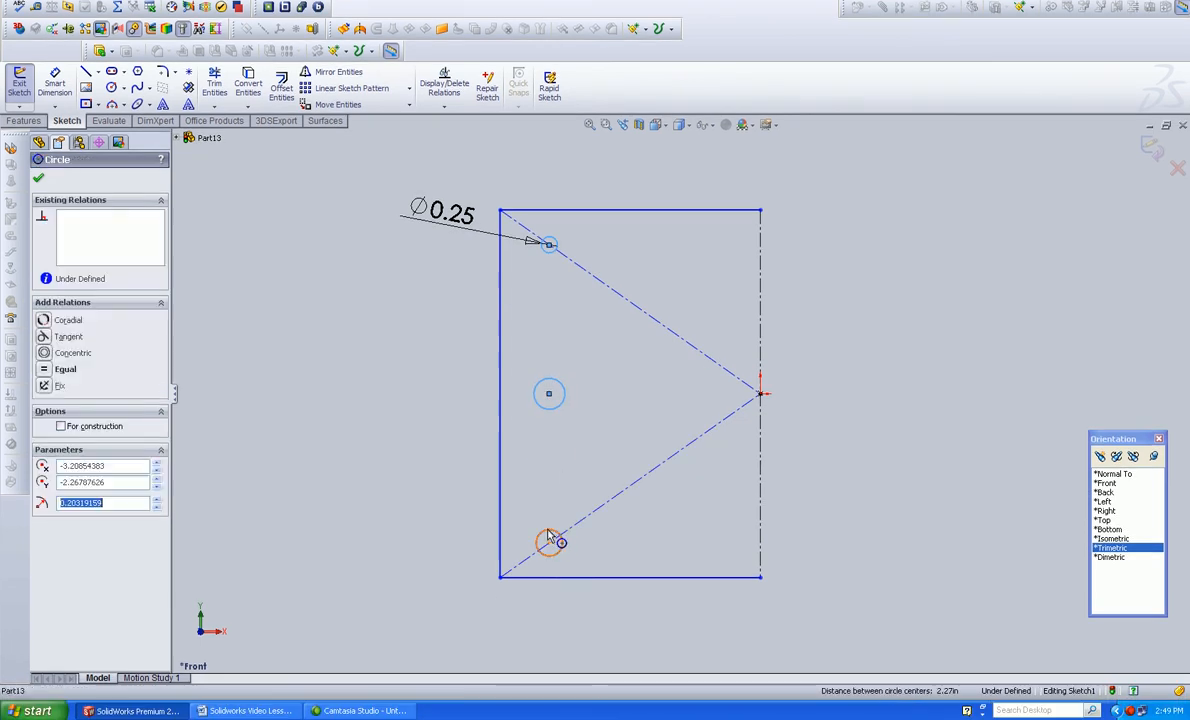
left_click(548, 538, "ctrl")
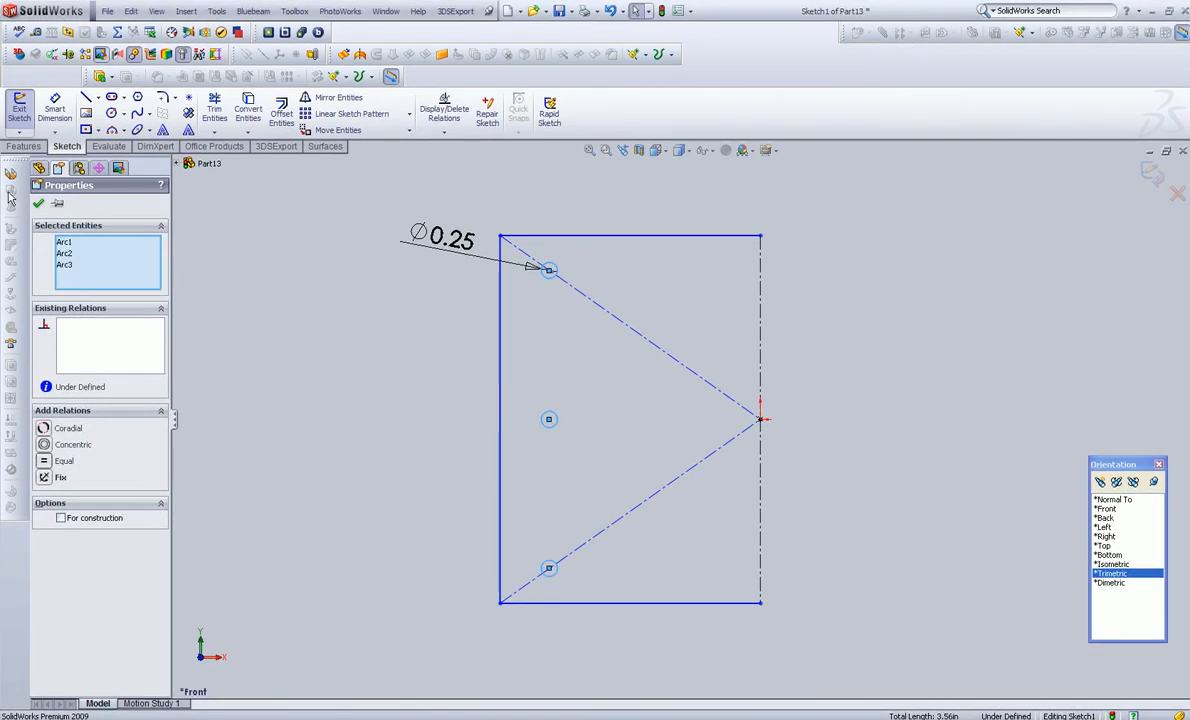
left_click(38, 205)
- Dimension the vertical distance between the centers of the upper and middle circles as 2 in
left_click(55, 110)
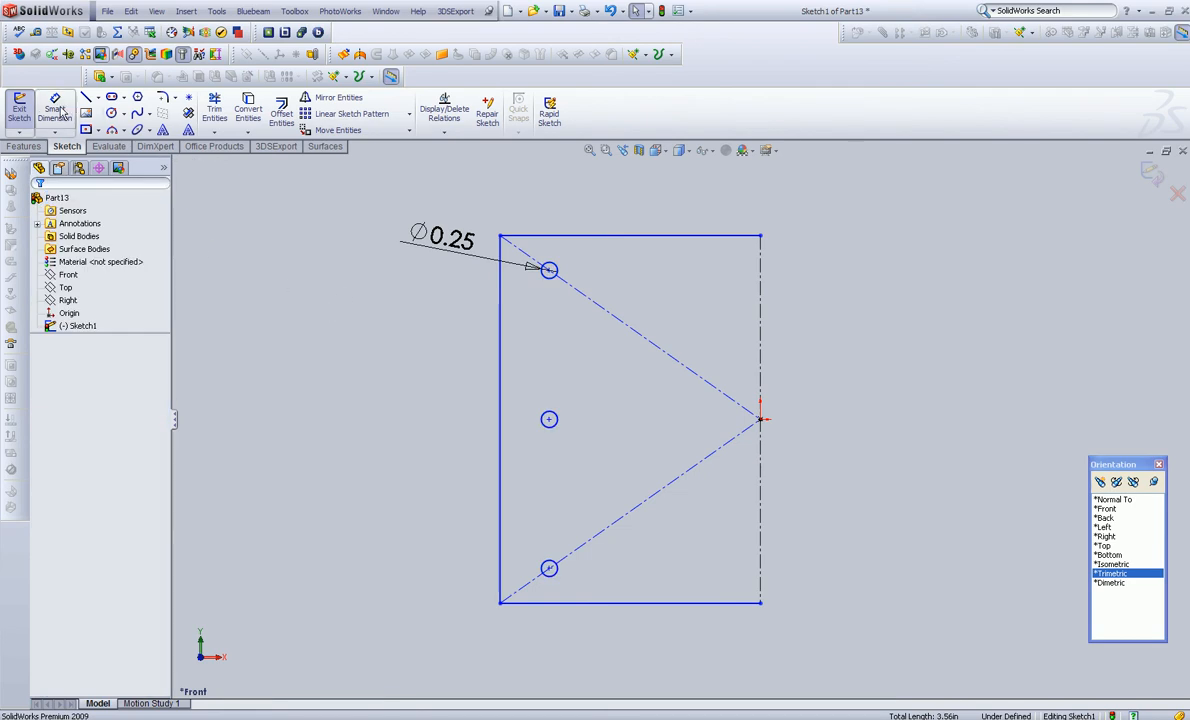
left_click(549, 419)
left_click(549, 270)
left_click(401, 341)
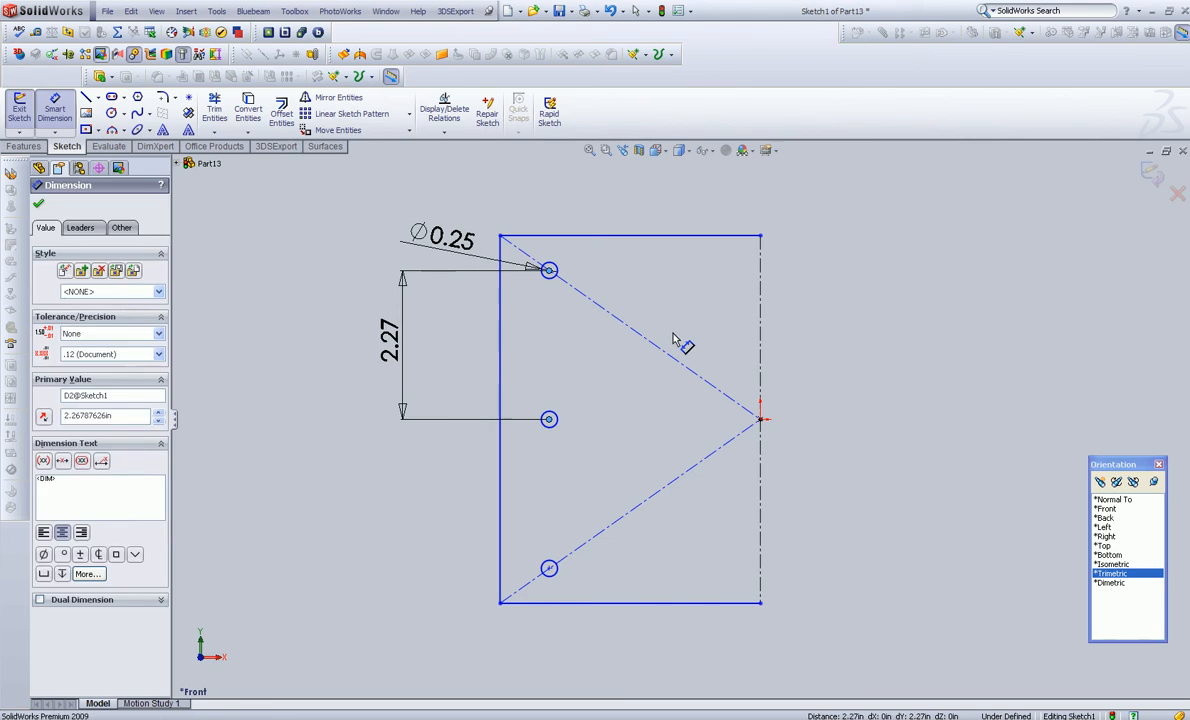
type("2")
key("Return")
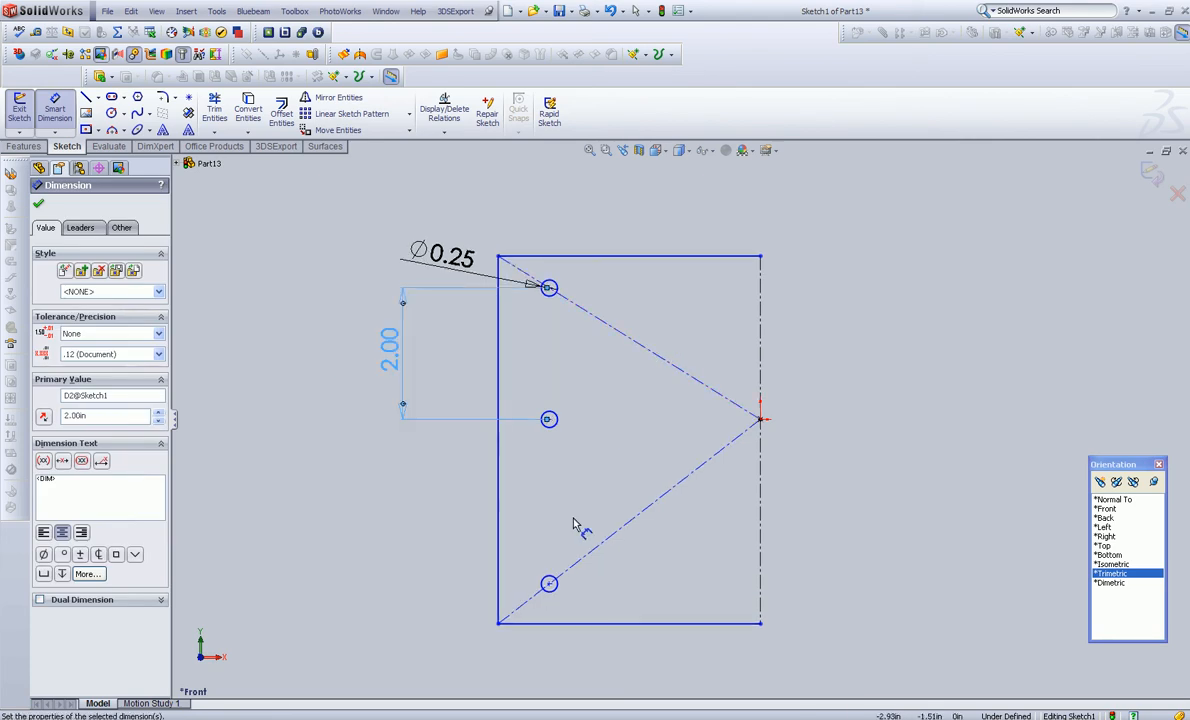
- Dimension the vertical distance between the centers of the middle and lower circles as 2.5 in
left_click(549, 420)
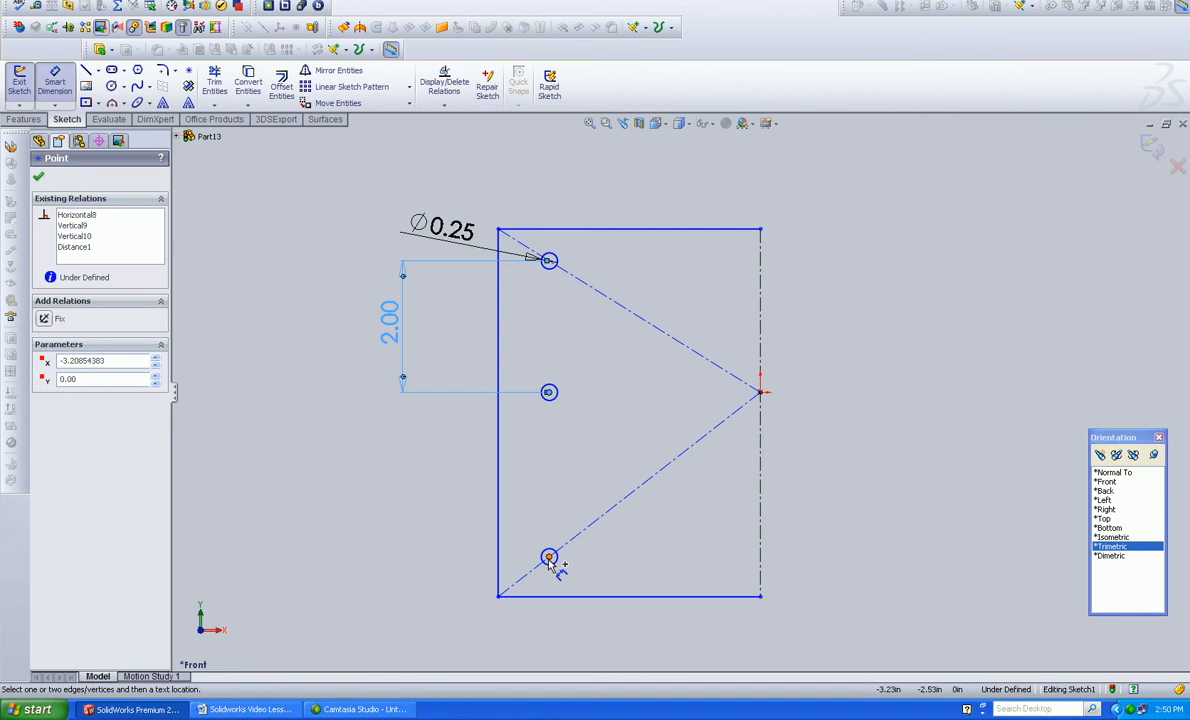
left_click(549, 557)
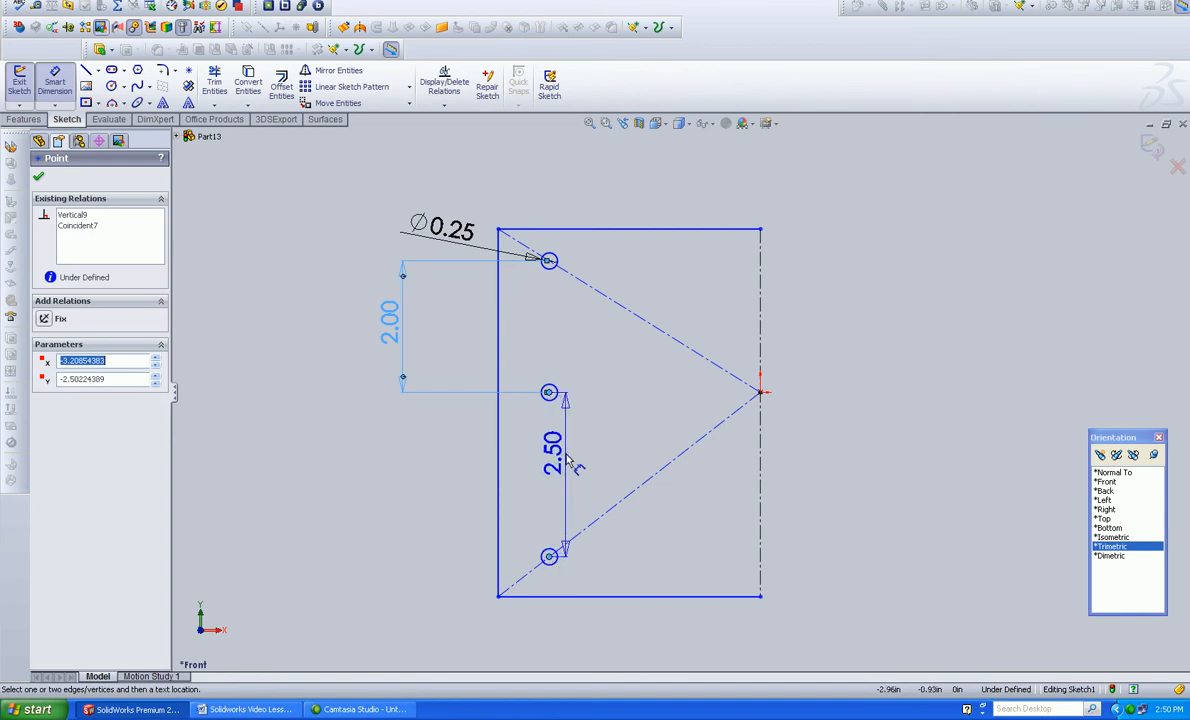
left_click(552, 462)
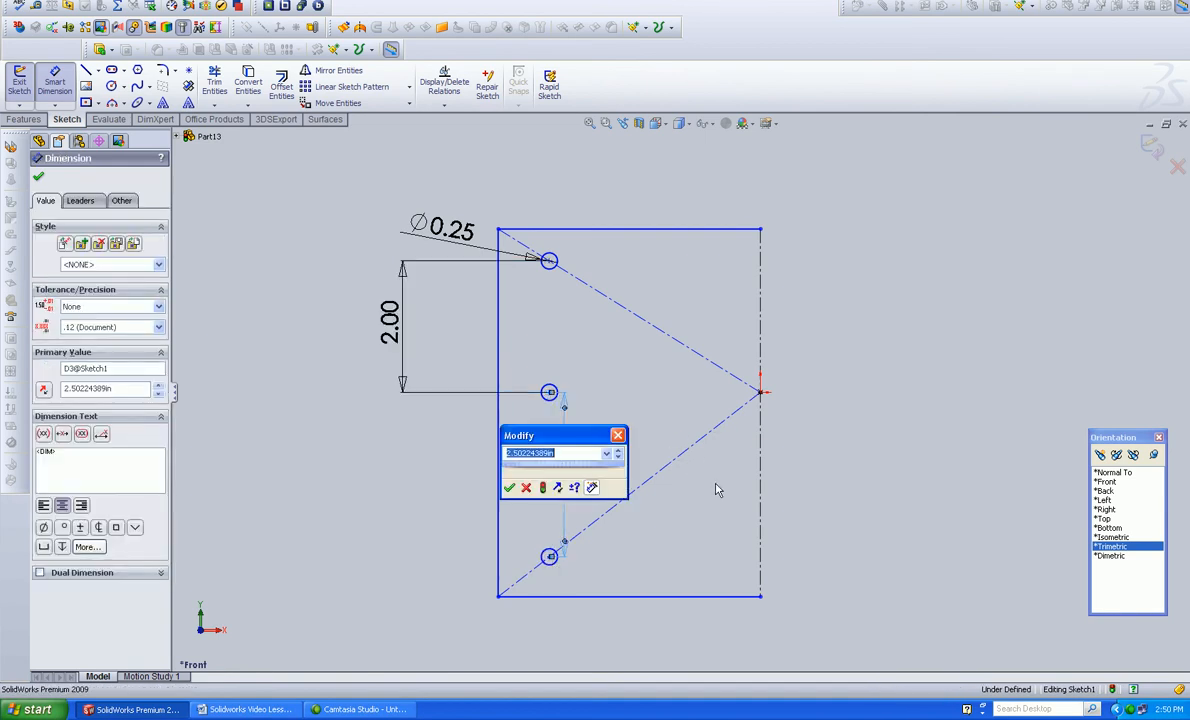
type("2.5")
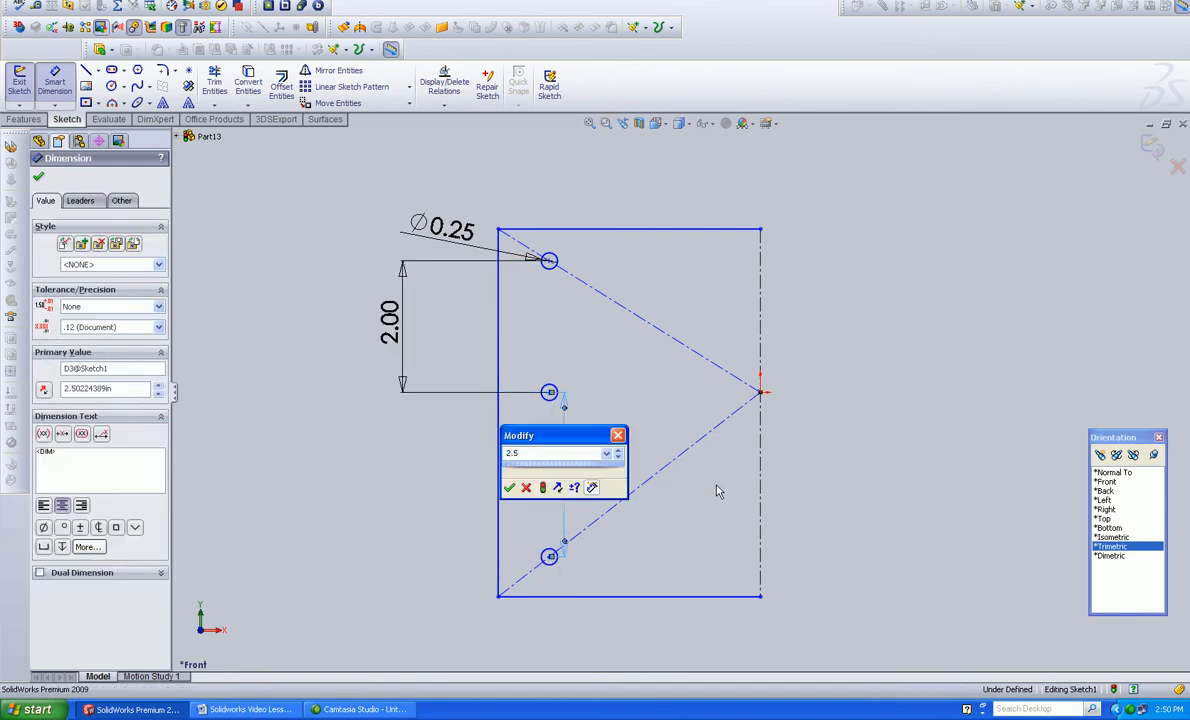
key("Return")
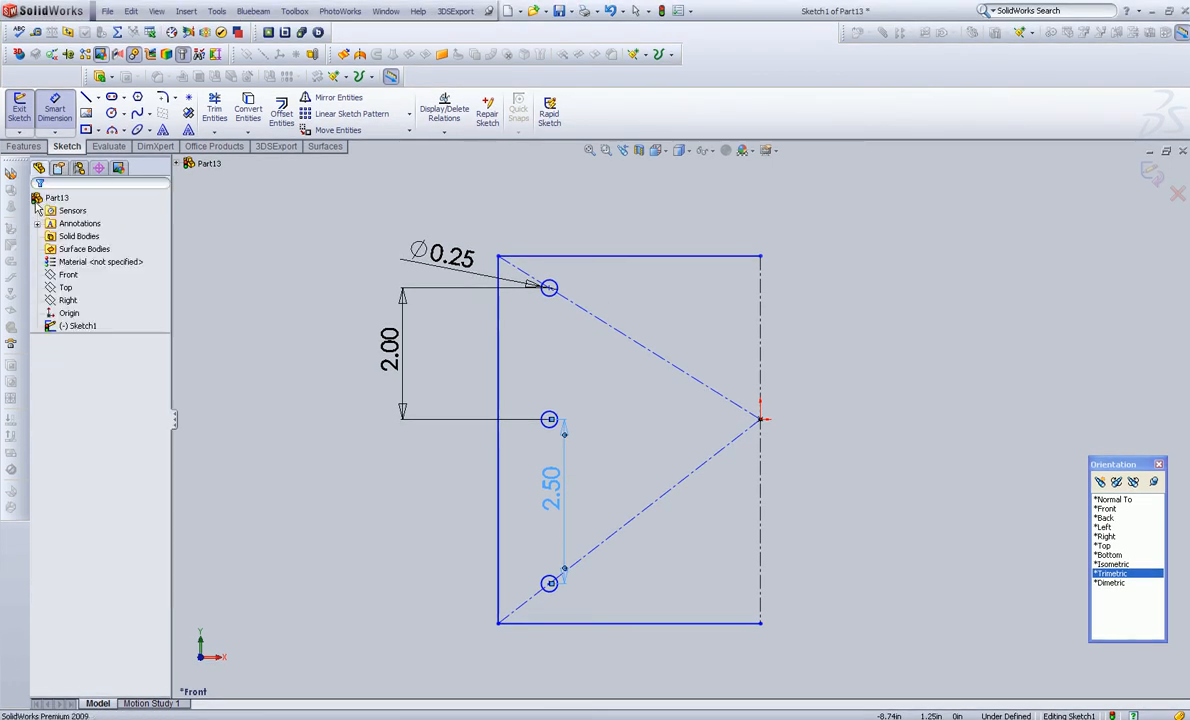
left_click(39, 206)
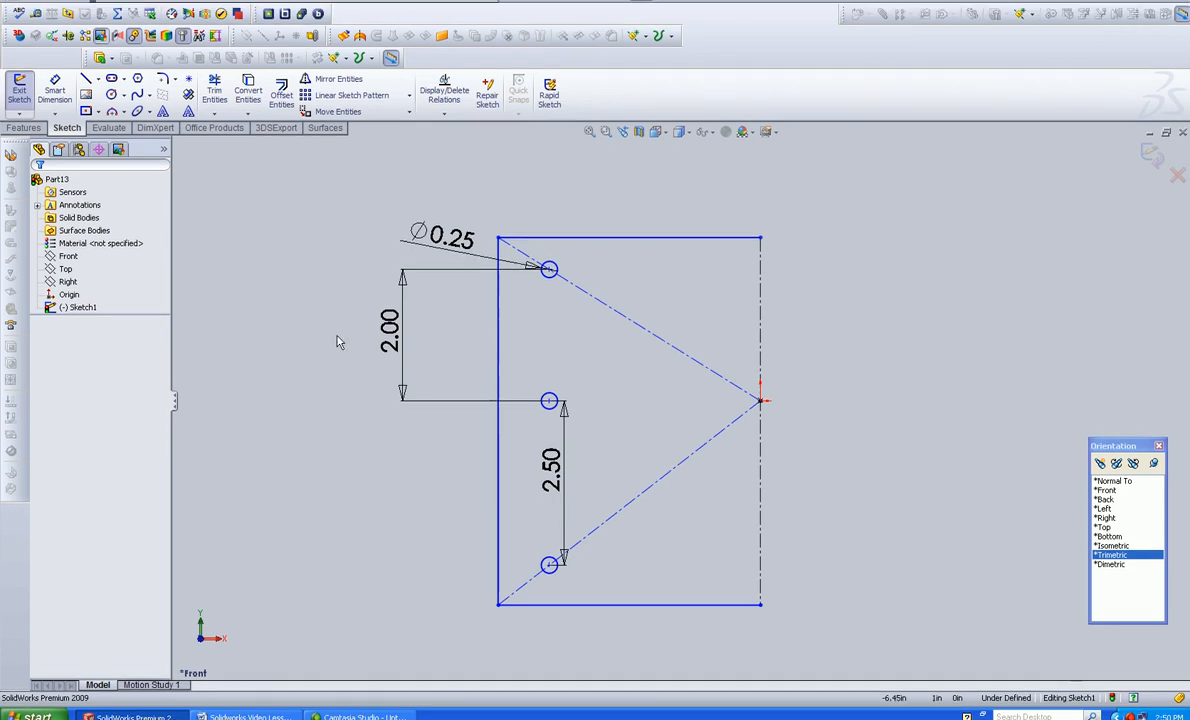
- Mirror the half-plate outline, diagonal construction lines and three circles about the vertical centerline, keeping the originals
mouse_move(405, 138)
left_mouse_down()
mouse_move(591, 366)
mouse_move(753, 681)
left_mouse_up()
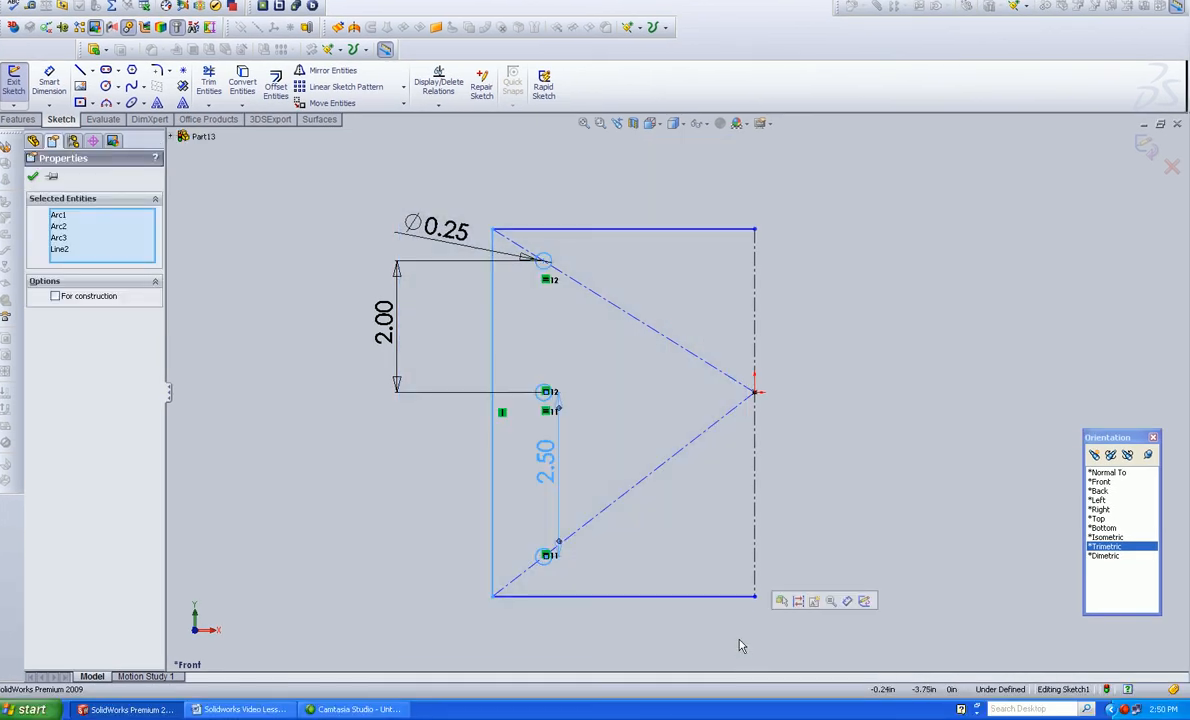
left_click(582, 182)
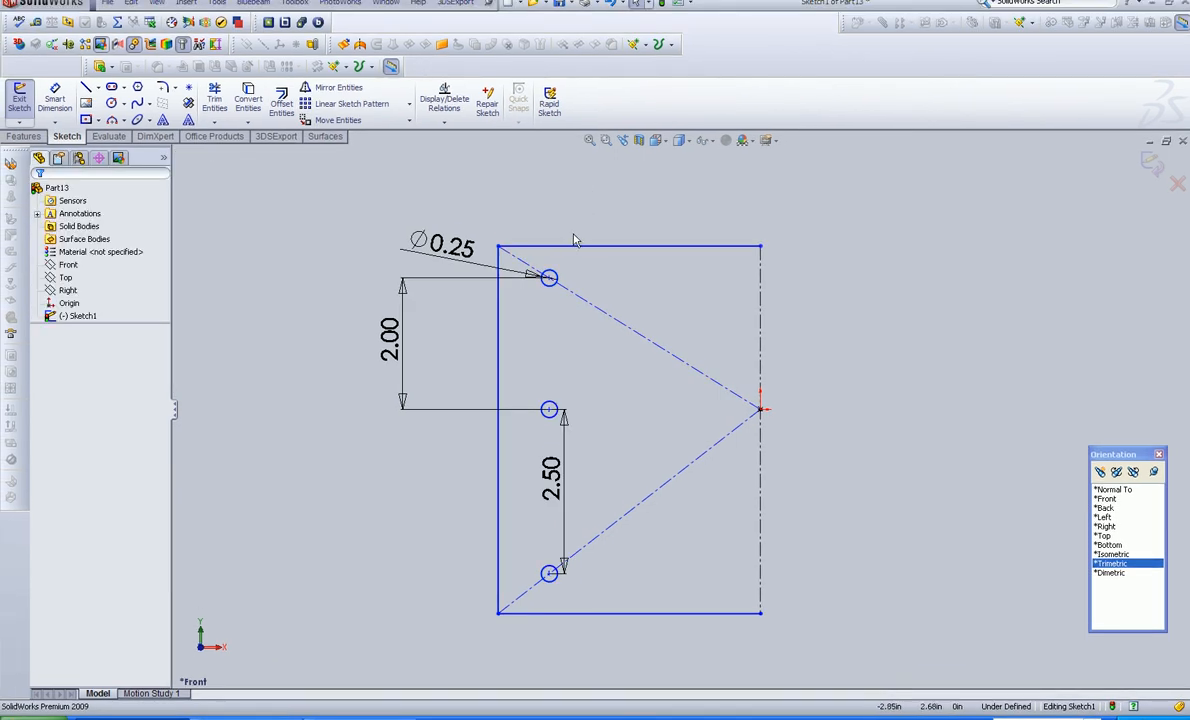
mouse_move(720, 638)
left_mouse_down()
mouse_move(457, 189)
mouse_move(452, 201)
left_mouse_up()
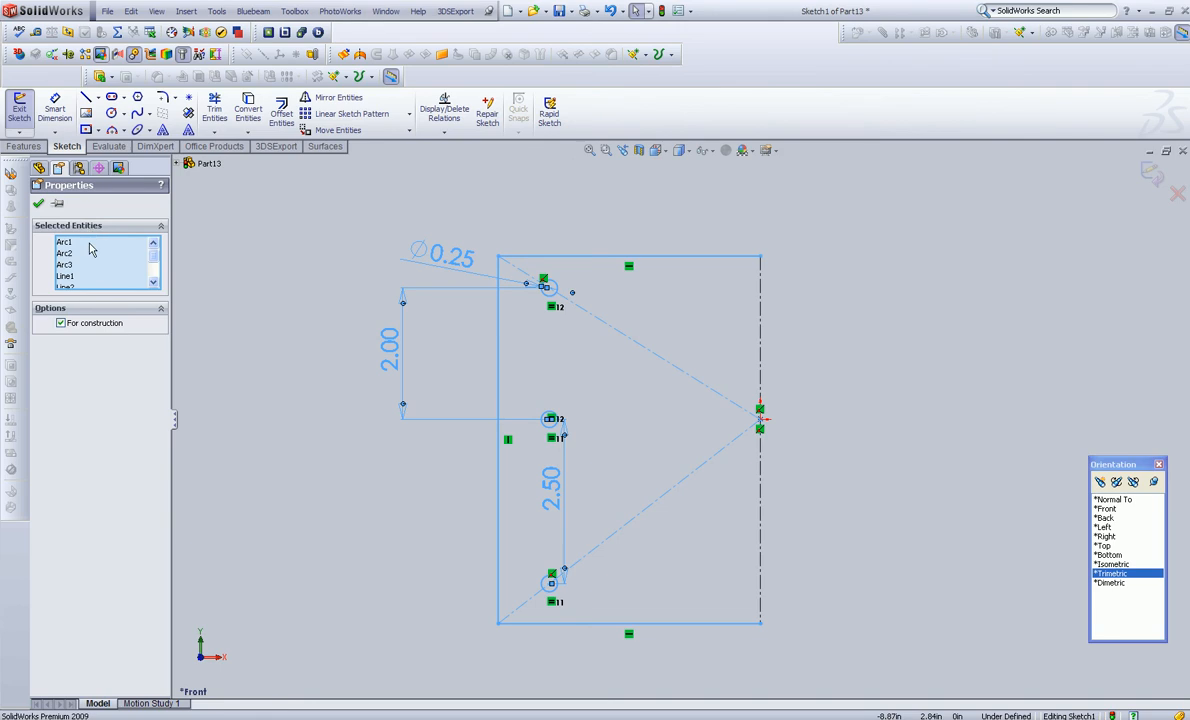
left_click(331, 100)
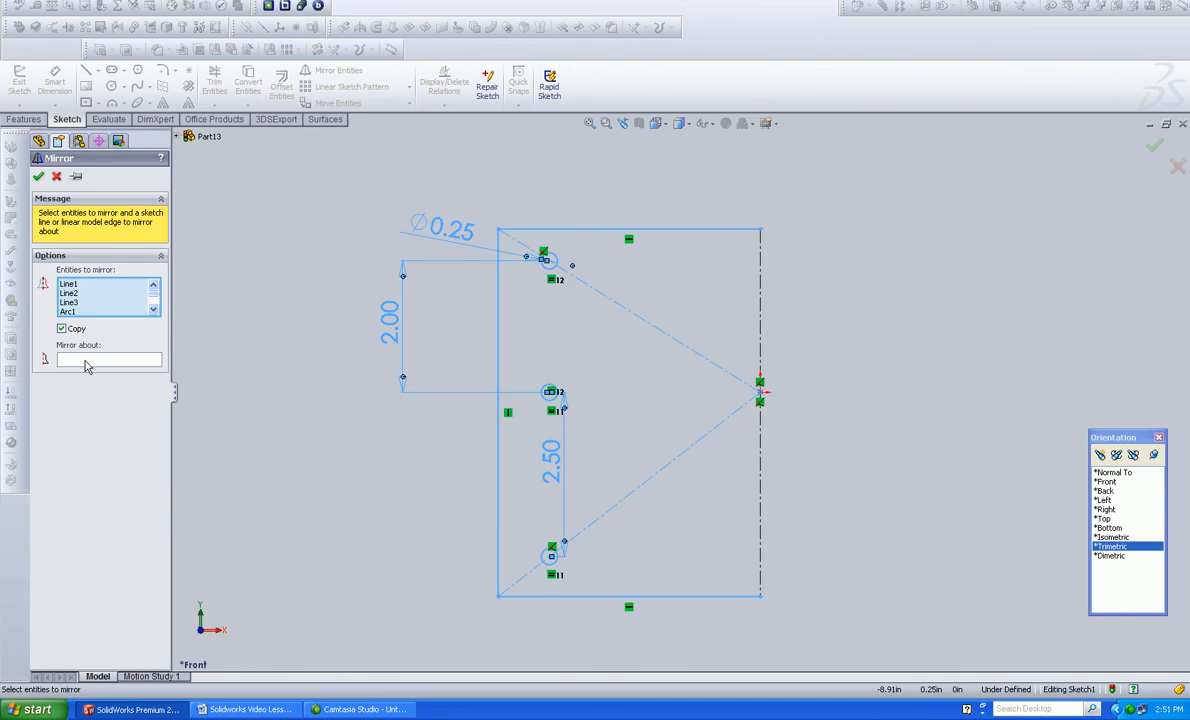
left_click(86, 362)
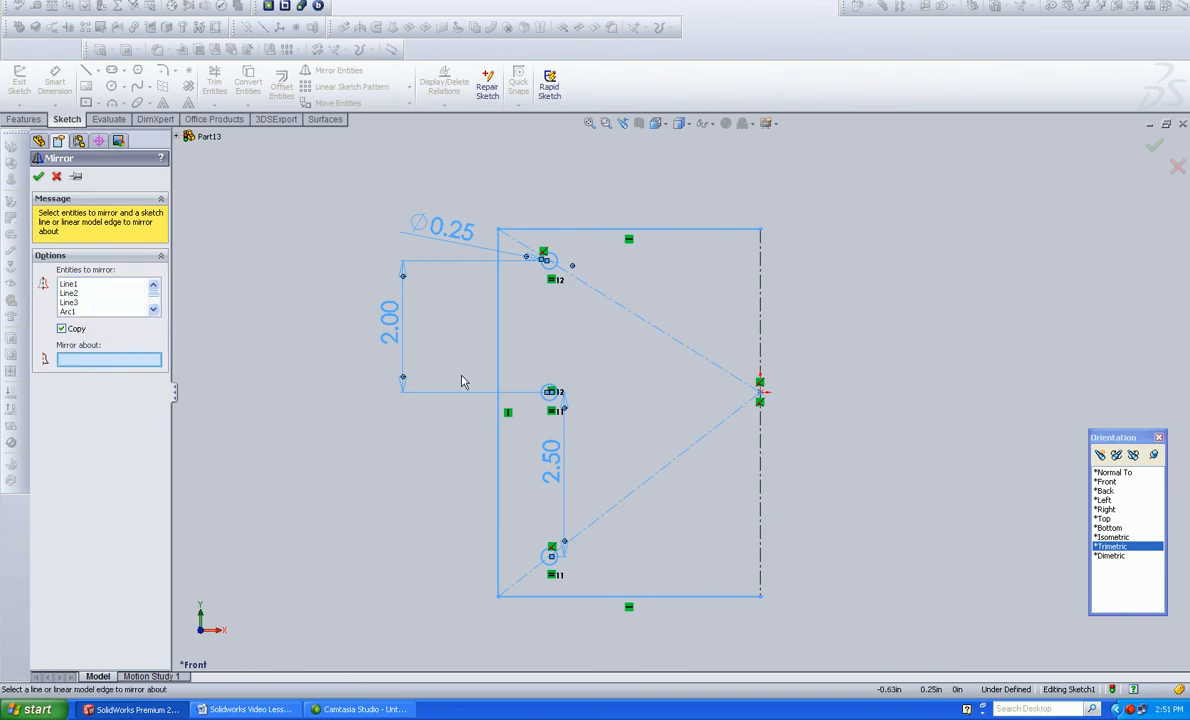
left_click(761, 292)
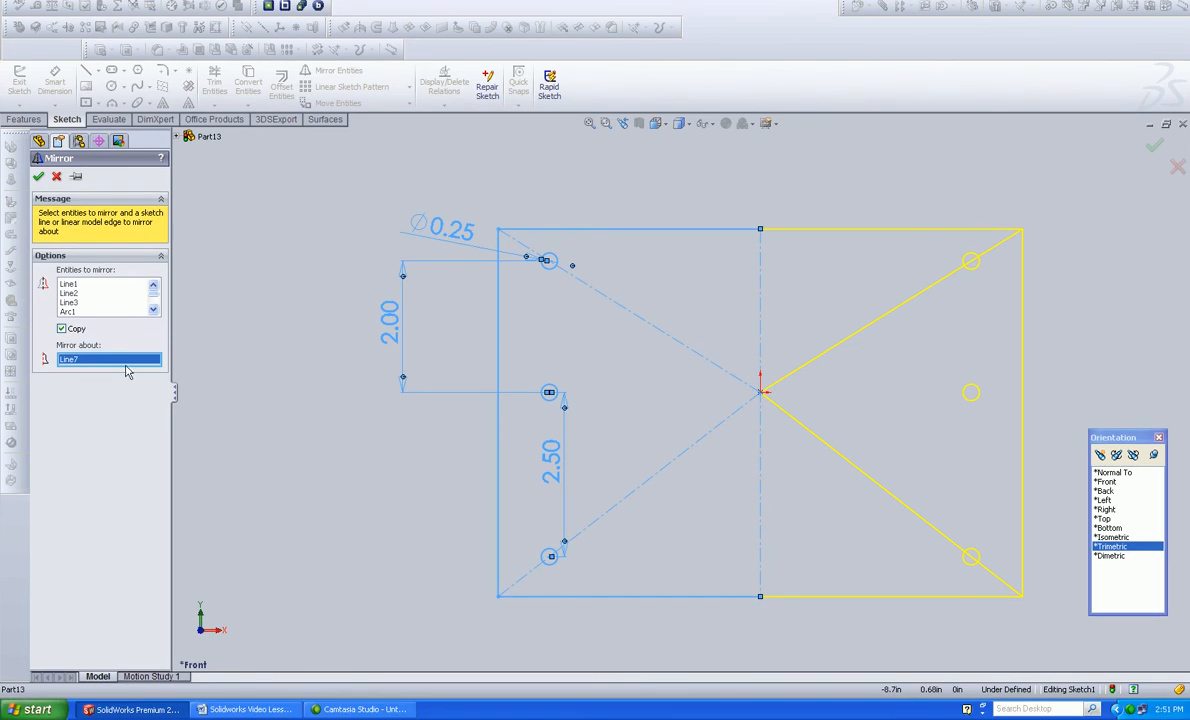
left_click(39, 177)
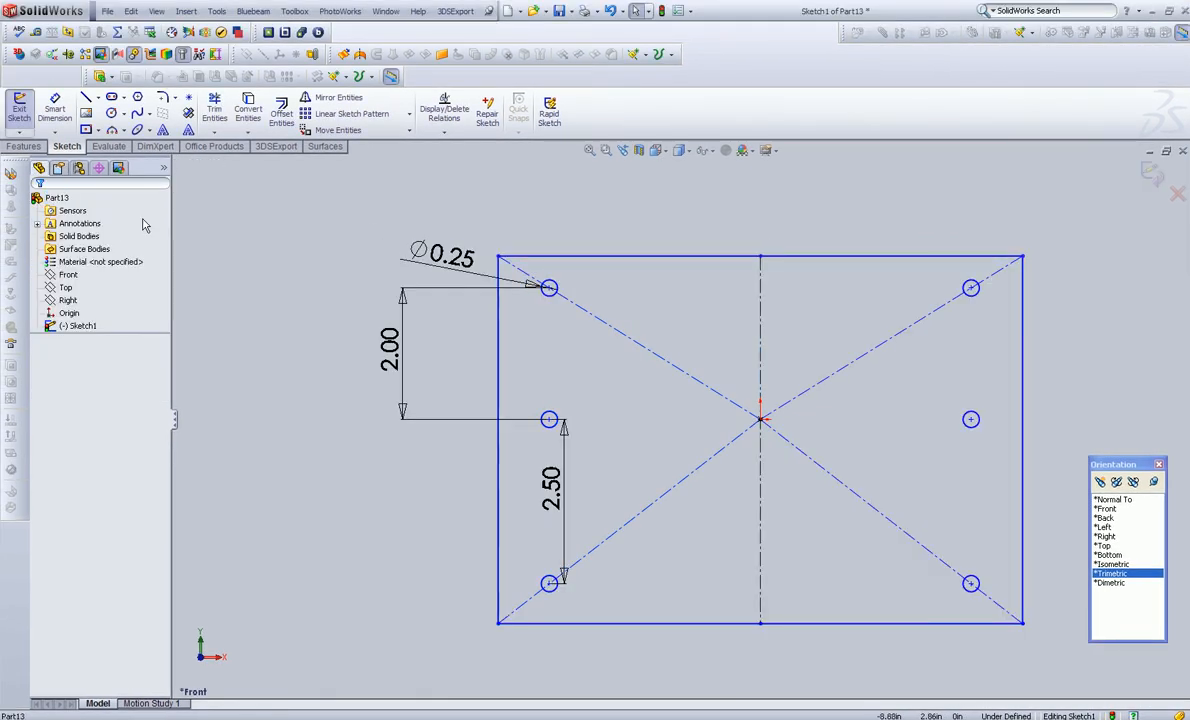
- Extrude the mirrored plate sketch as a solid boss with a blind depth of about 2.89 in
left_click(25, 147)
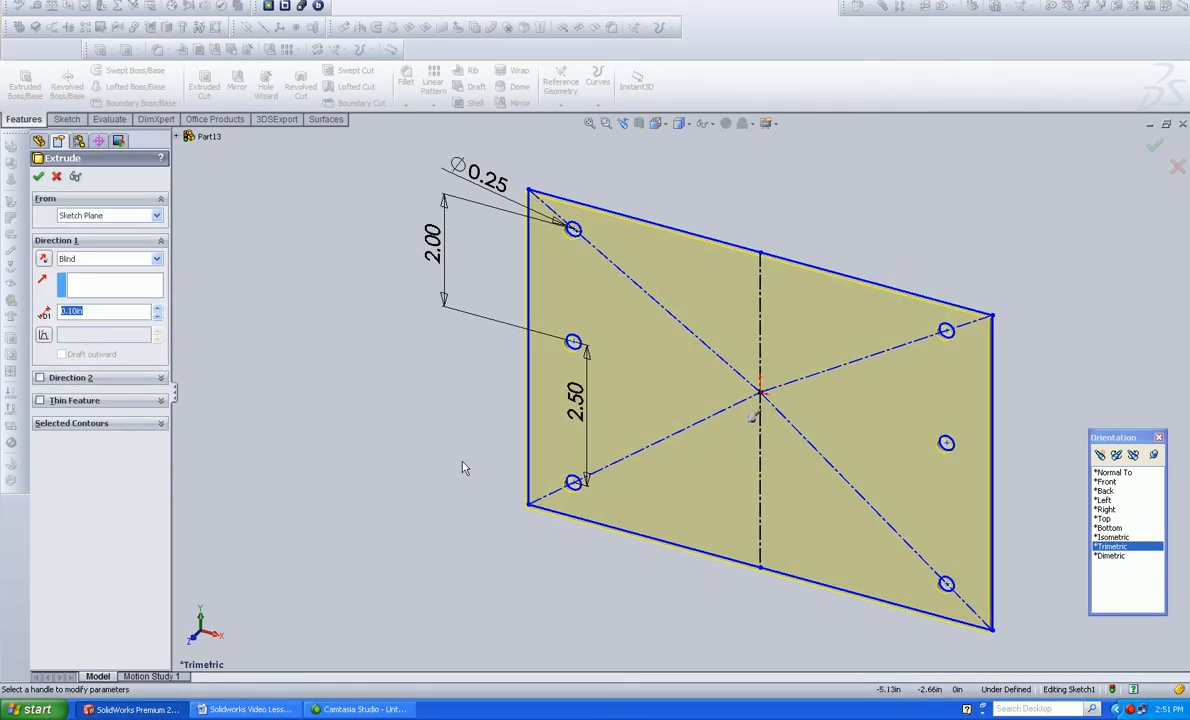
left_click_drag(754, 417, 663, 500)
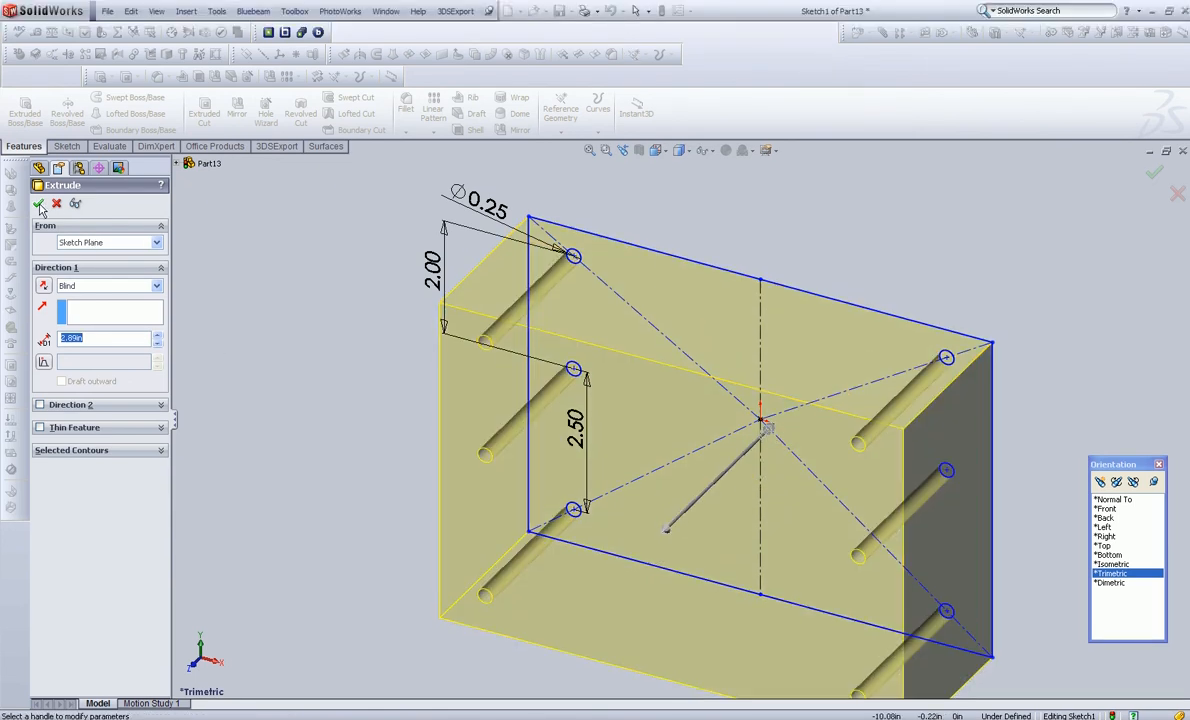
left_click(39, 204)
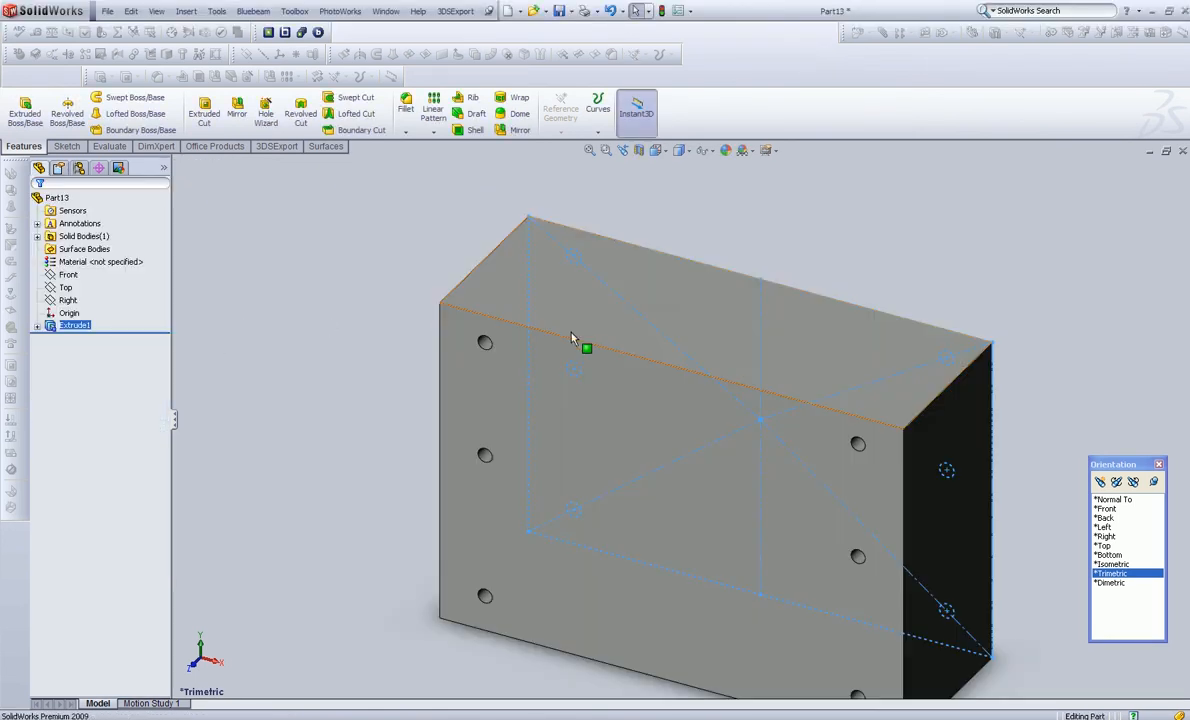
- Inspect the extruded block and its six holes from several angles, ending in the isometric view
left_click(1119, 539)
left_click(937, 186)
mouse_move(724, 341)
middle_mouse_down()
mouse_move(752, 276)
mouse_move(797, 290)
mouse_move(780, 308)
middle_mouse_up()
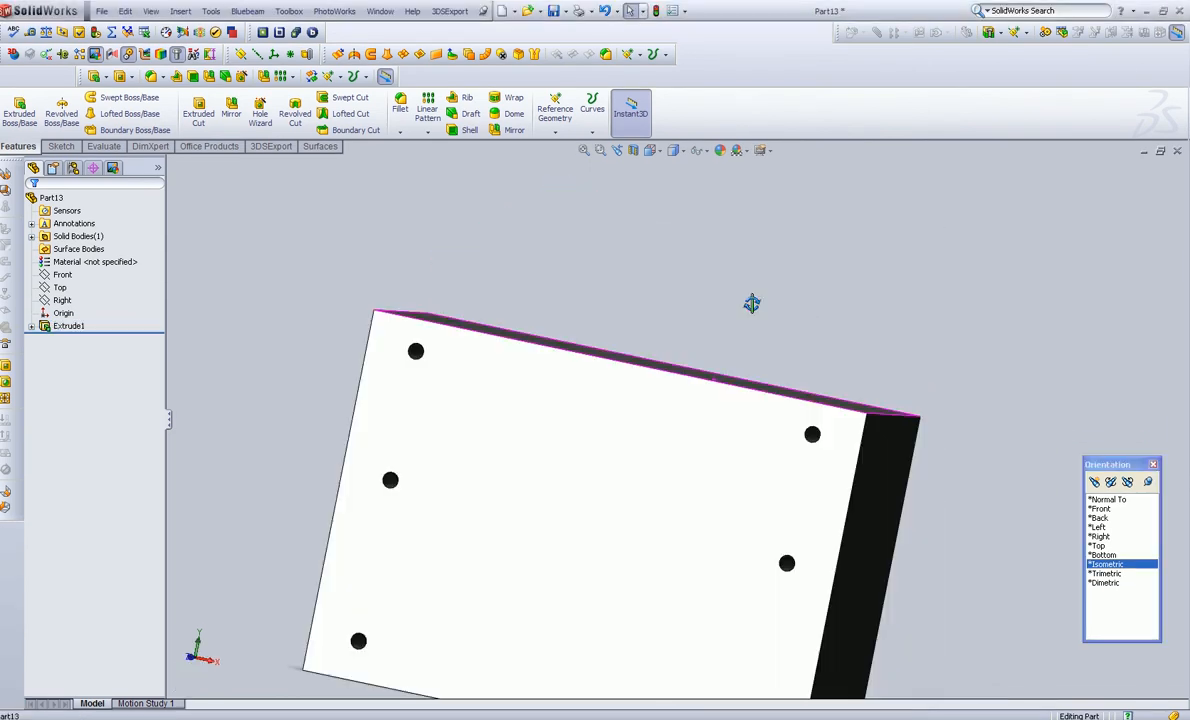
scroll(752, 460, "down", 2)
scroll(752, 460, "up", 5)
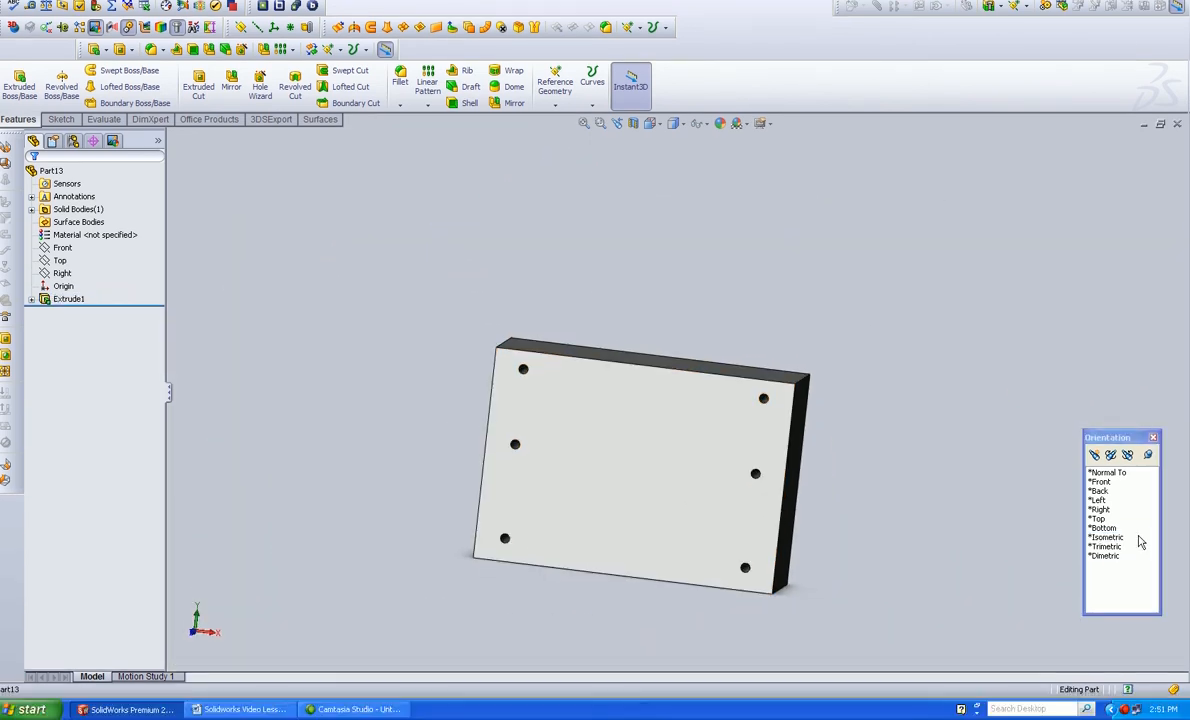
left_click(1112, 538)
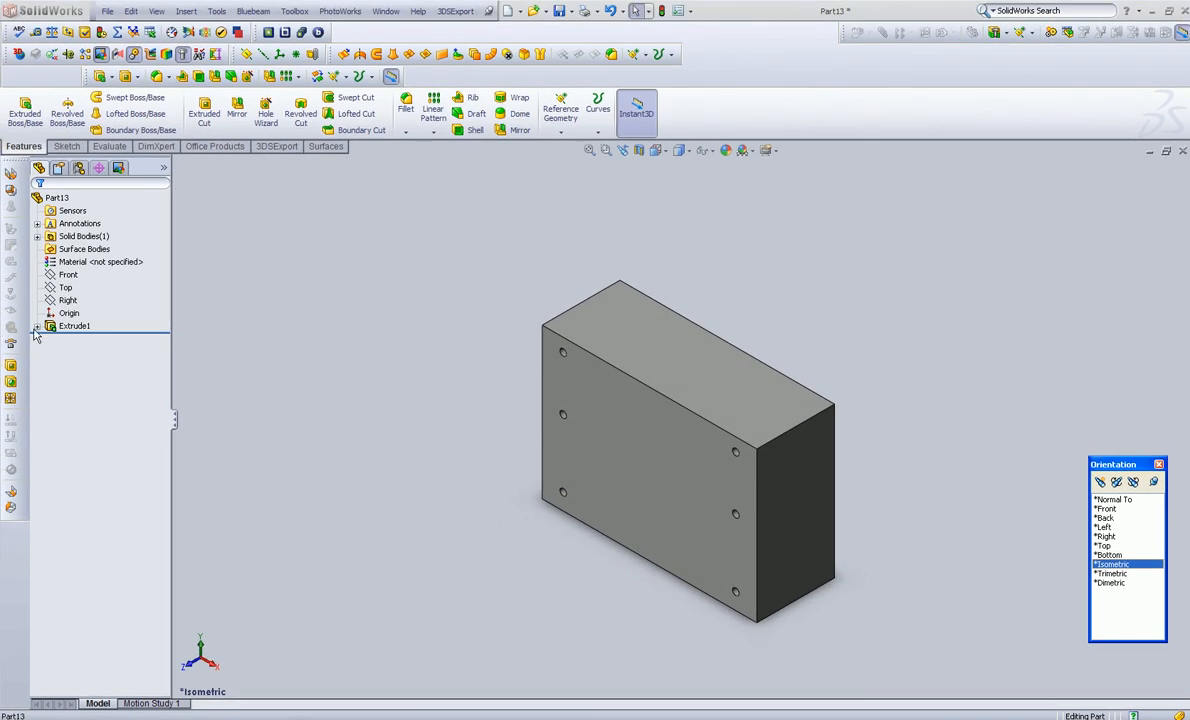
- Open the extrusion's sketch for editing and orient the view normal to the sketch plane
left_click(31, 299)
left_click(90, 312)
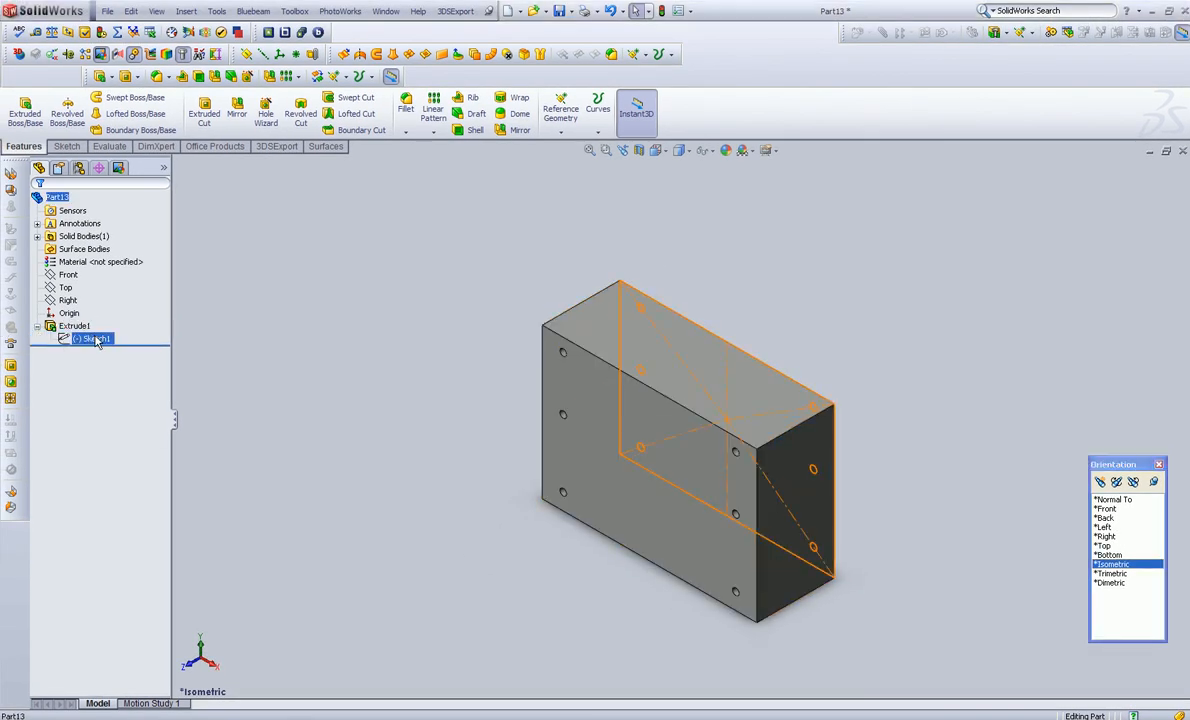
left_click(100, 300)
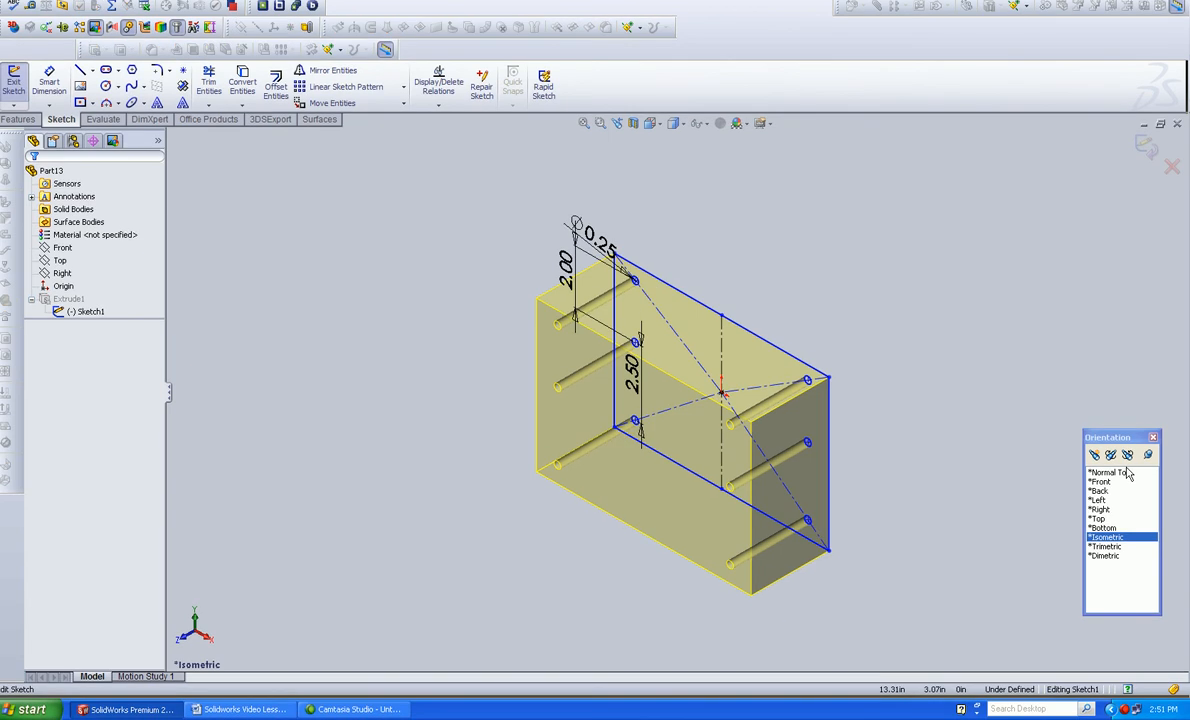
left_click(1127, 473)
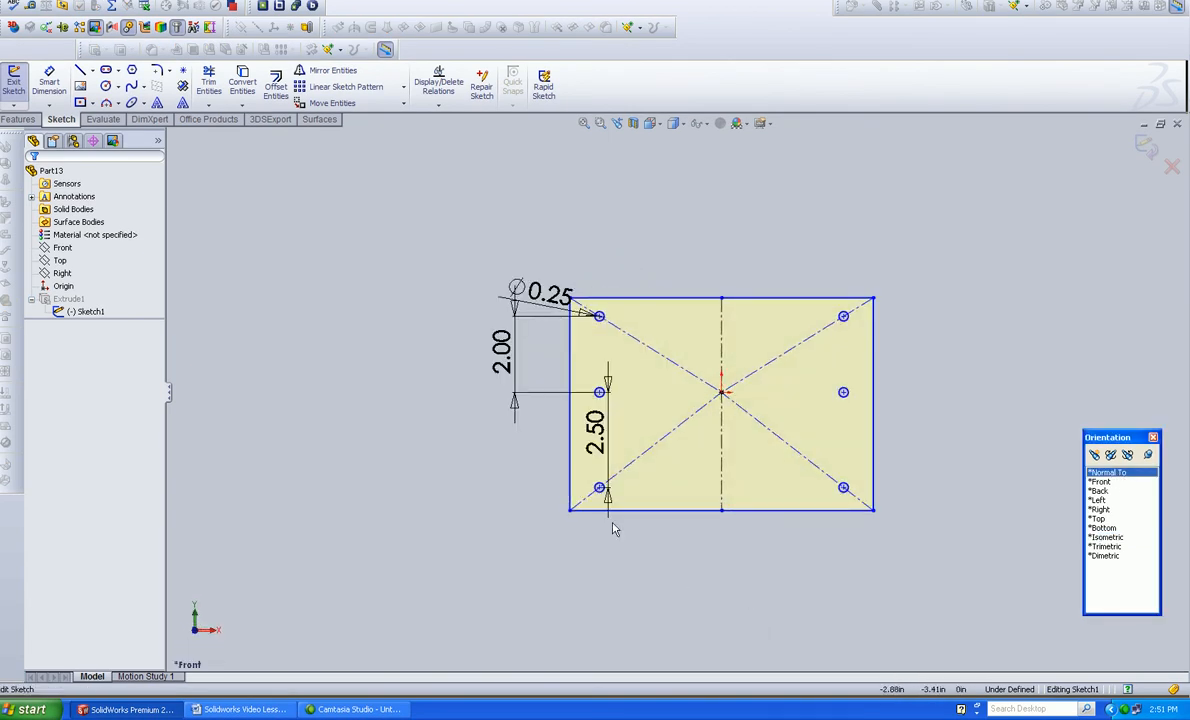
- Set the vertical spacing between the upper and middle hole centers to 2.30 in
left_click(520, 373)
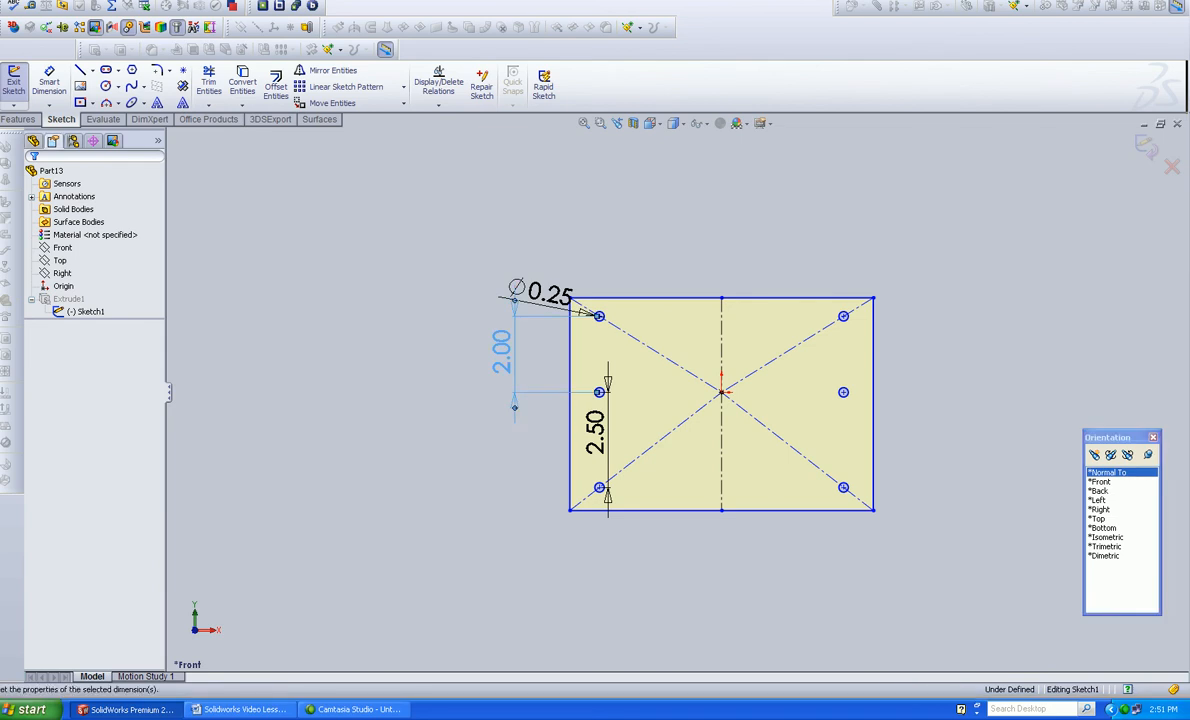
left_click_drag(486, 332, 624, 190)
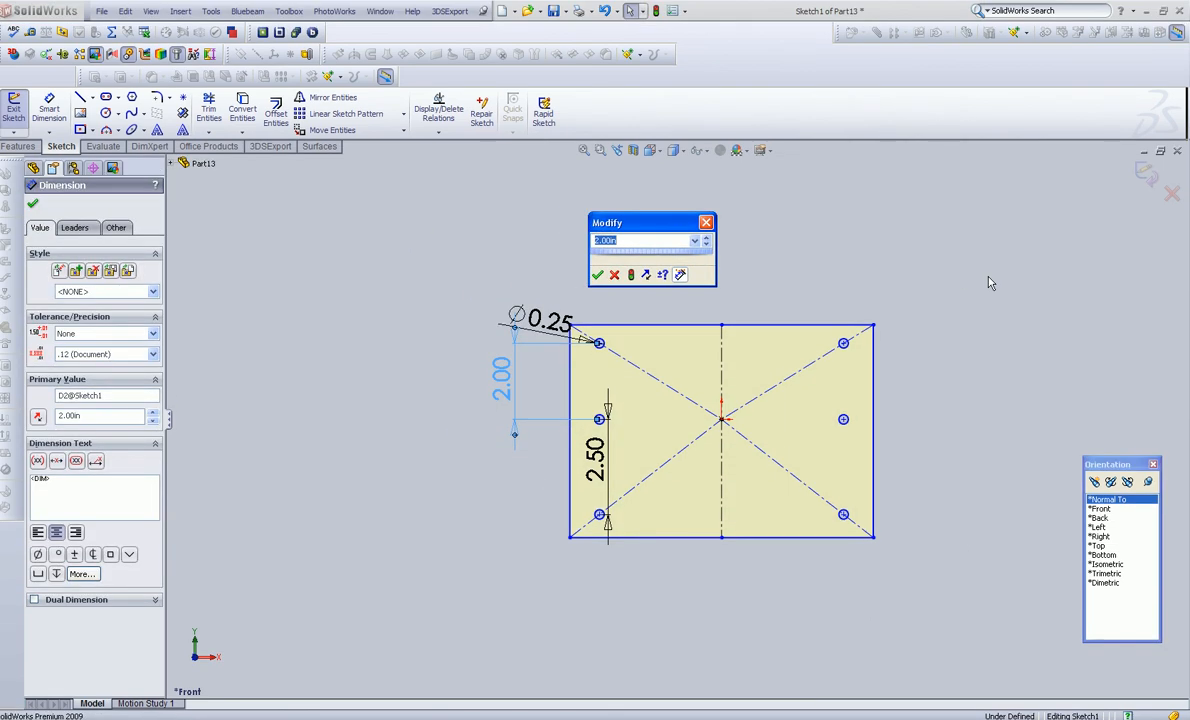
left_click_drag(643, 256, 664, 255)
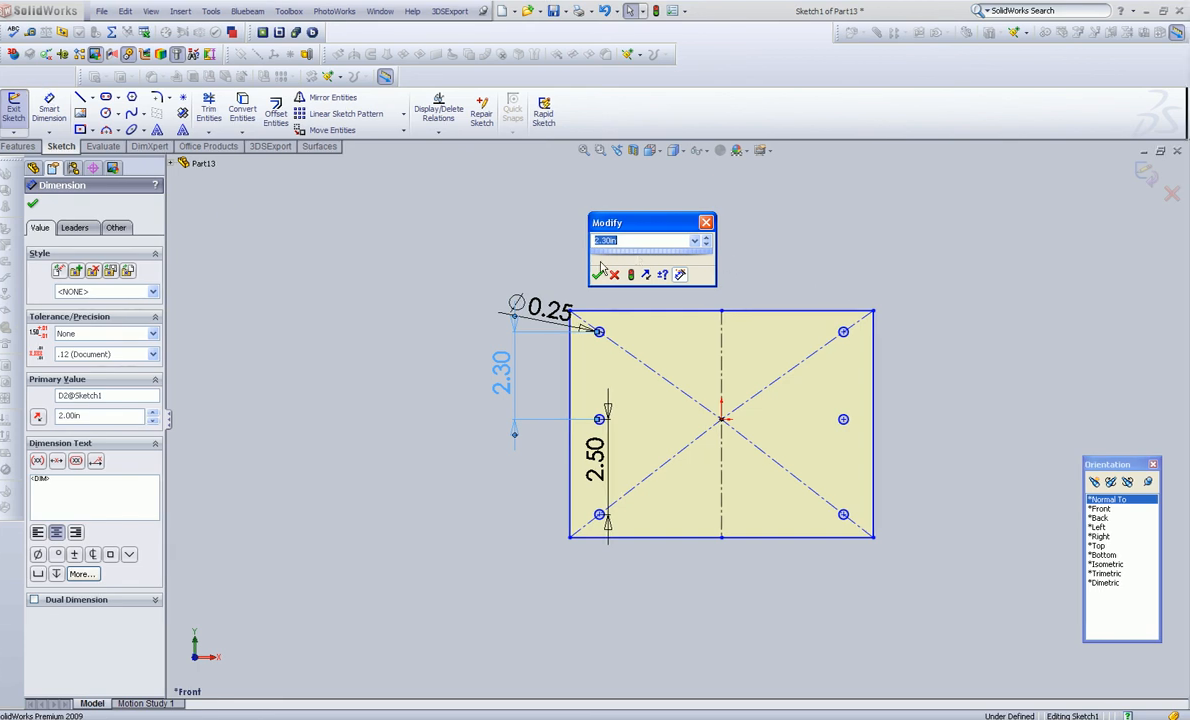
key("Return")
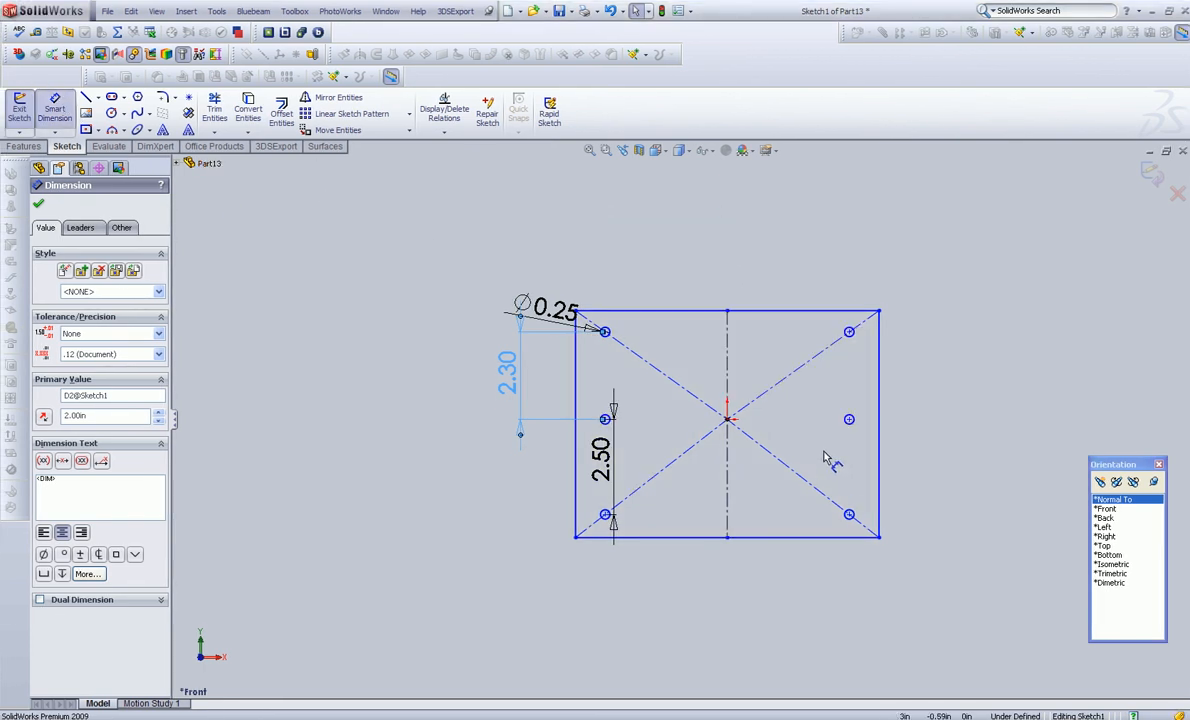
- Dimension the length of the plate's right vertical edge, accepting its drawn size
left_click(880, 446)
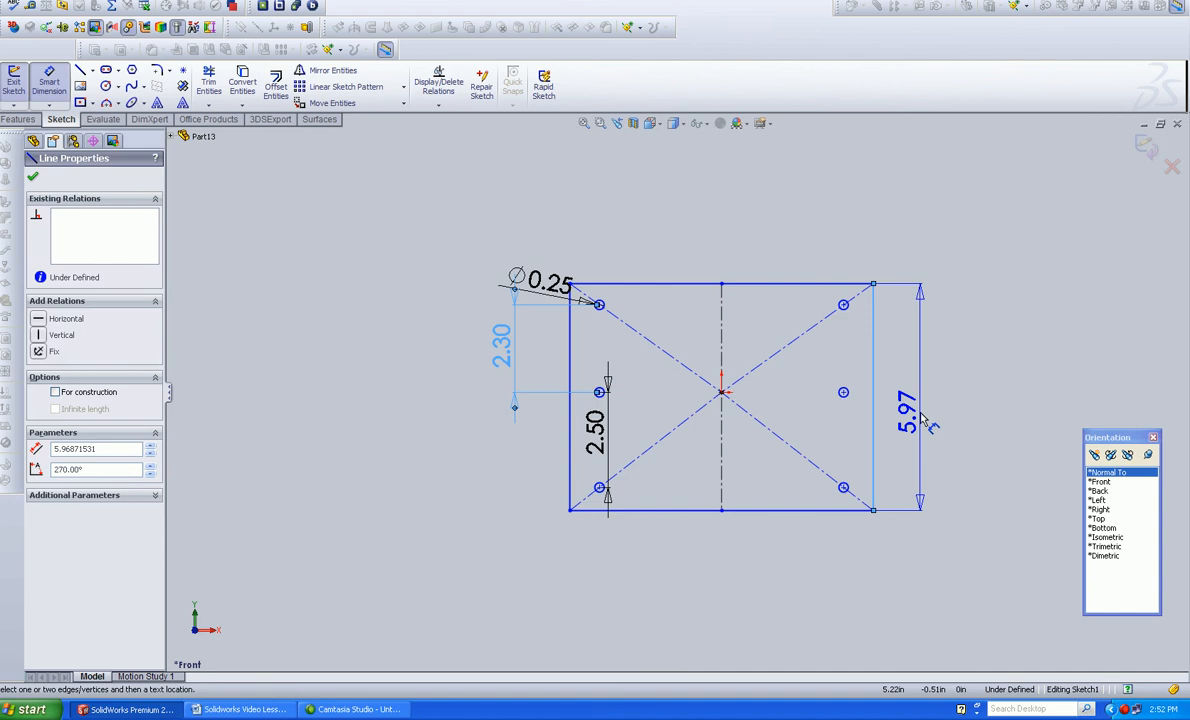
left_click(940, 472)
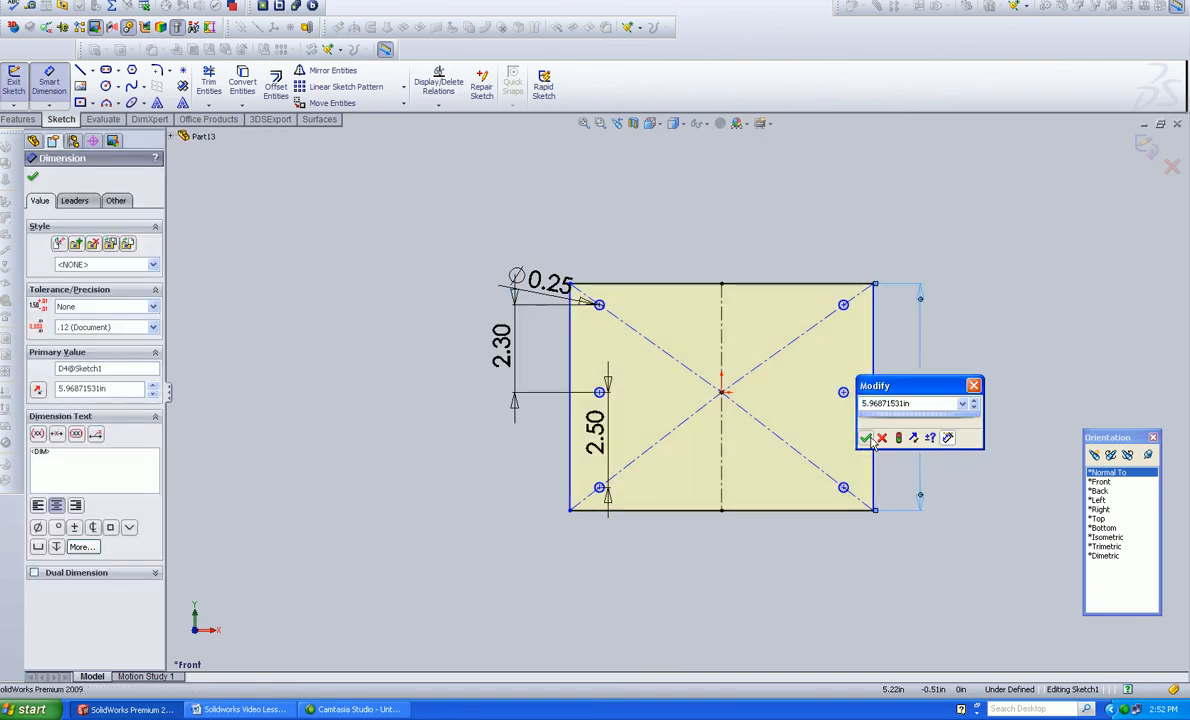
left_click(866, 438)
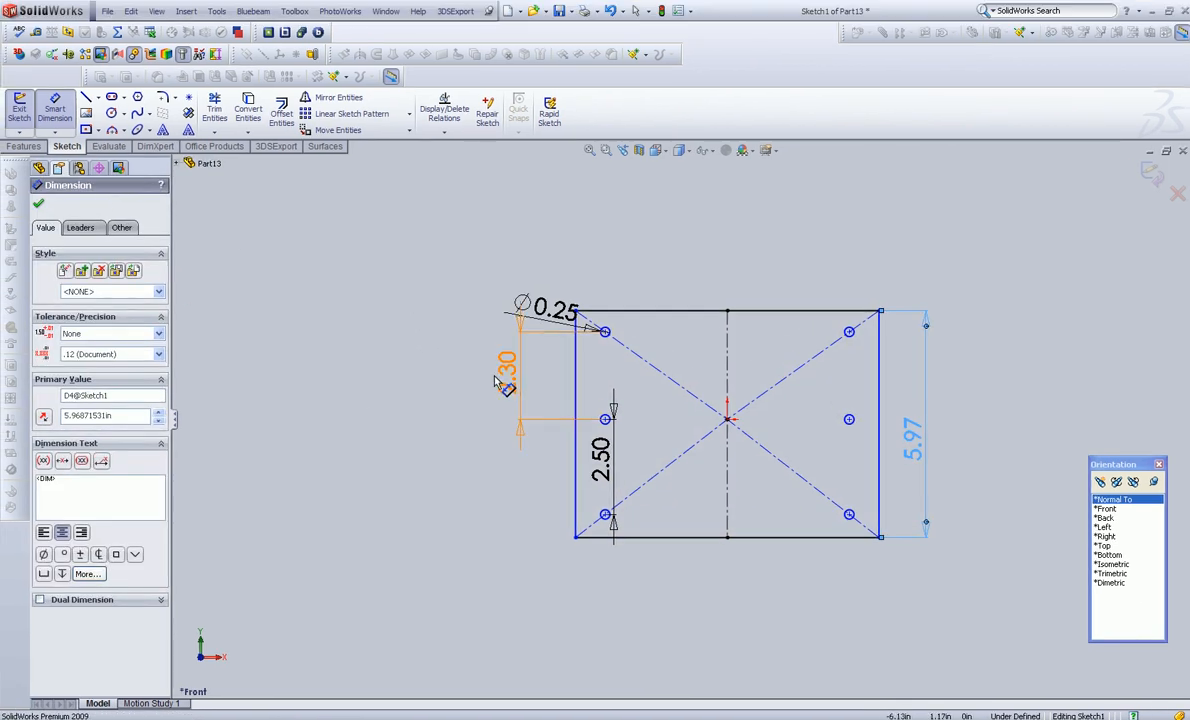
- Try changing the vertical spacing between the upper and middle hole centers to 2.00 in
left_click(474, 358)
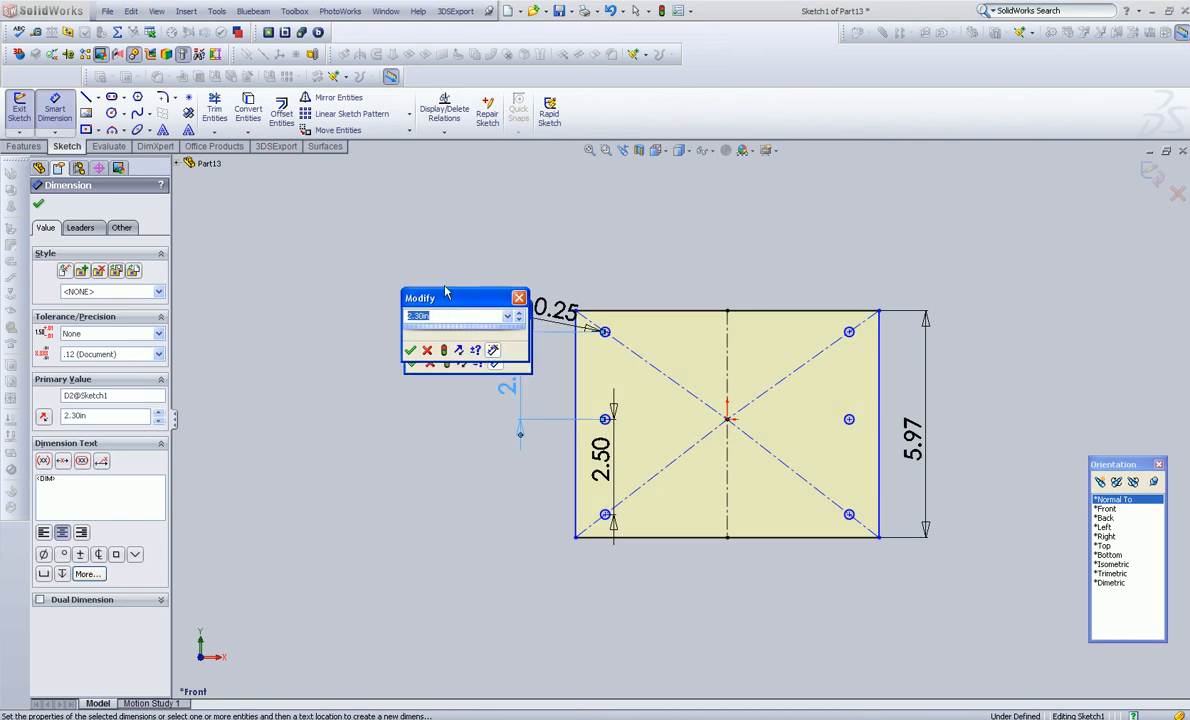
left_click_drag(458, 248, 449, 248)
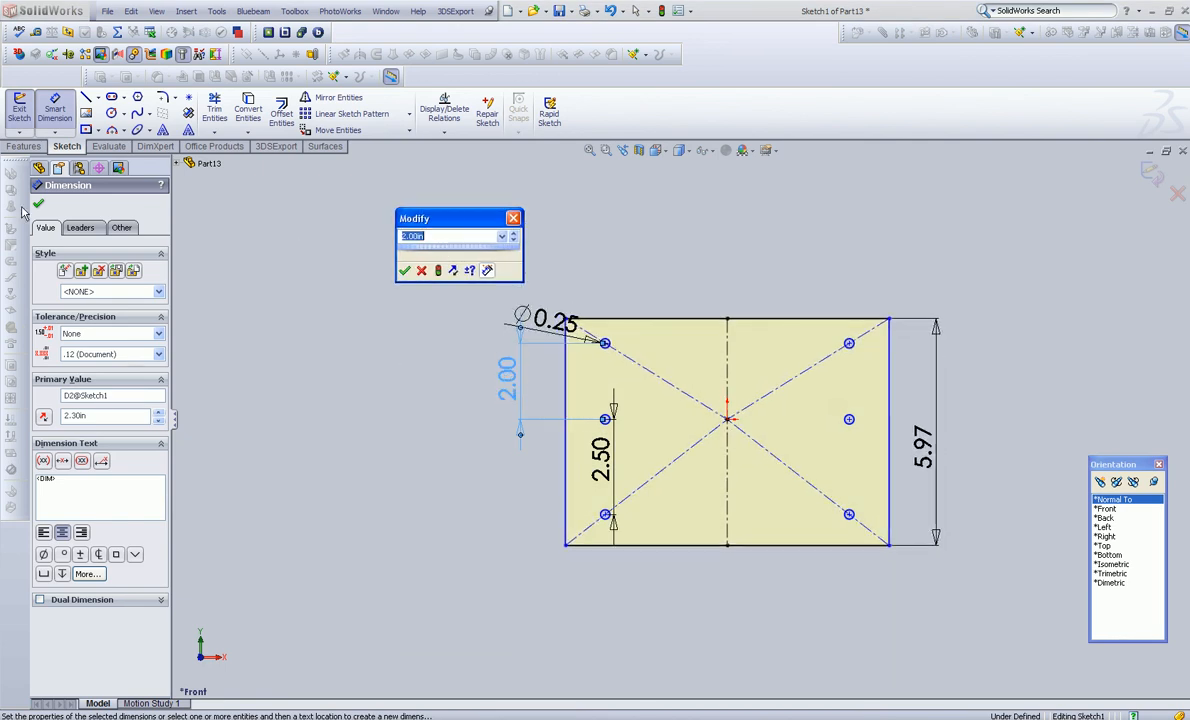
left_click(421, 271)
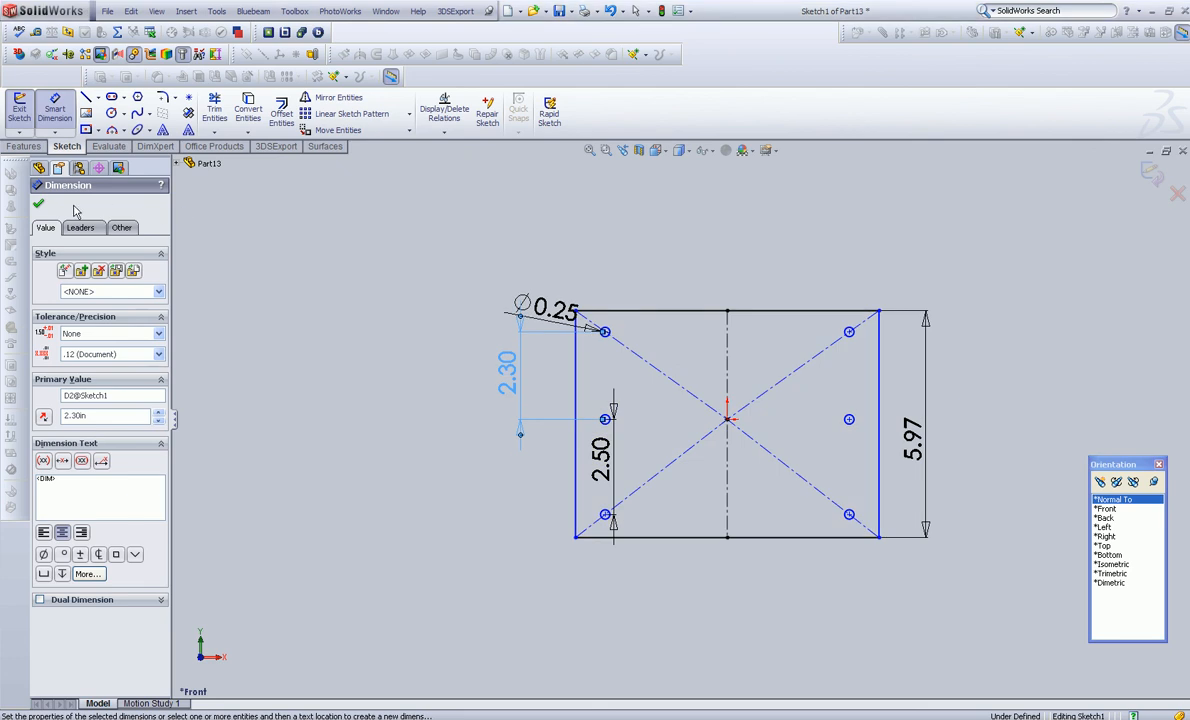
- Dimension the length of the plate's bottom horizontal edge, accepting its drawn size
left_click(577, 461)
key("Escape")
key("Escape")
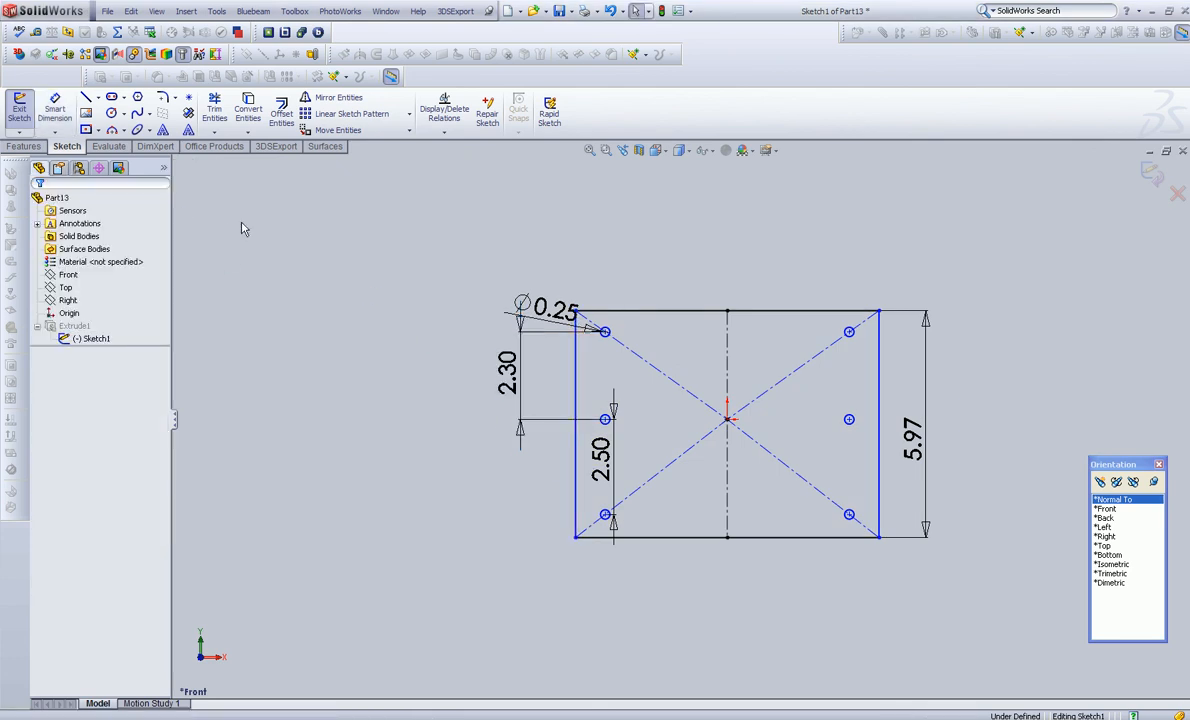
left_click(55, 110)
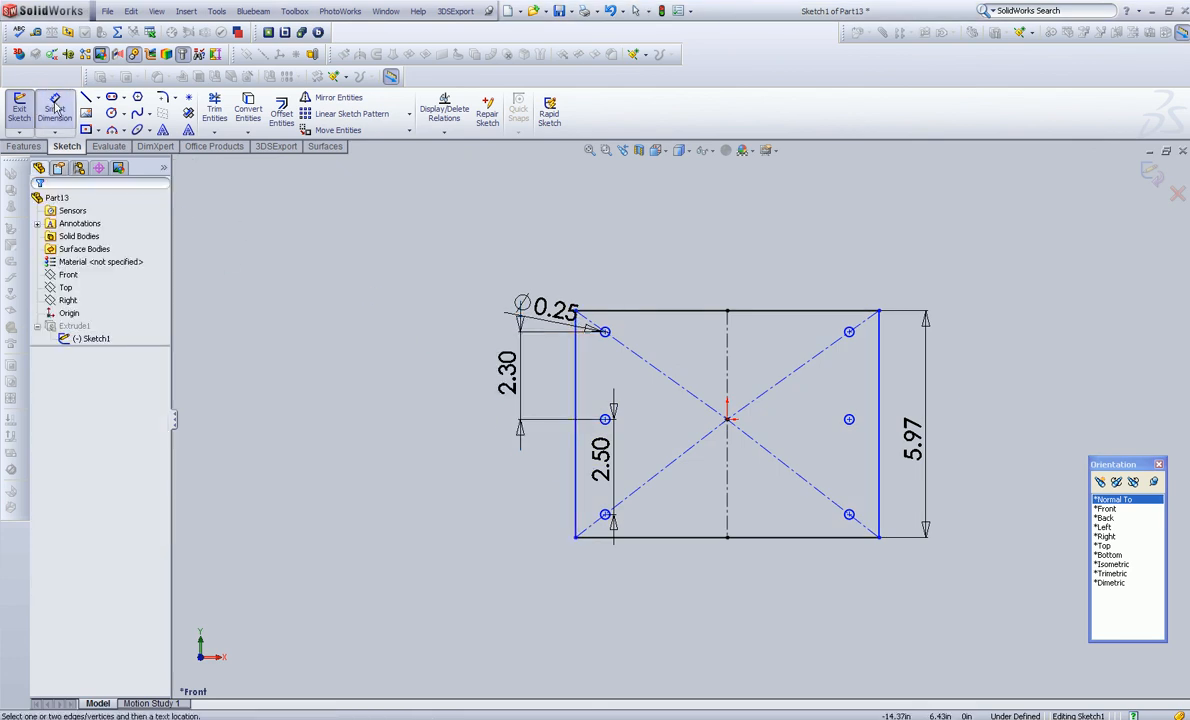
left_click(748, 540)
left_click(762, 596)
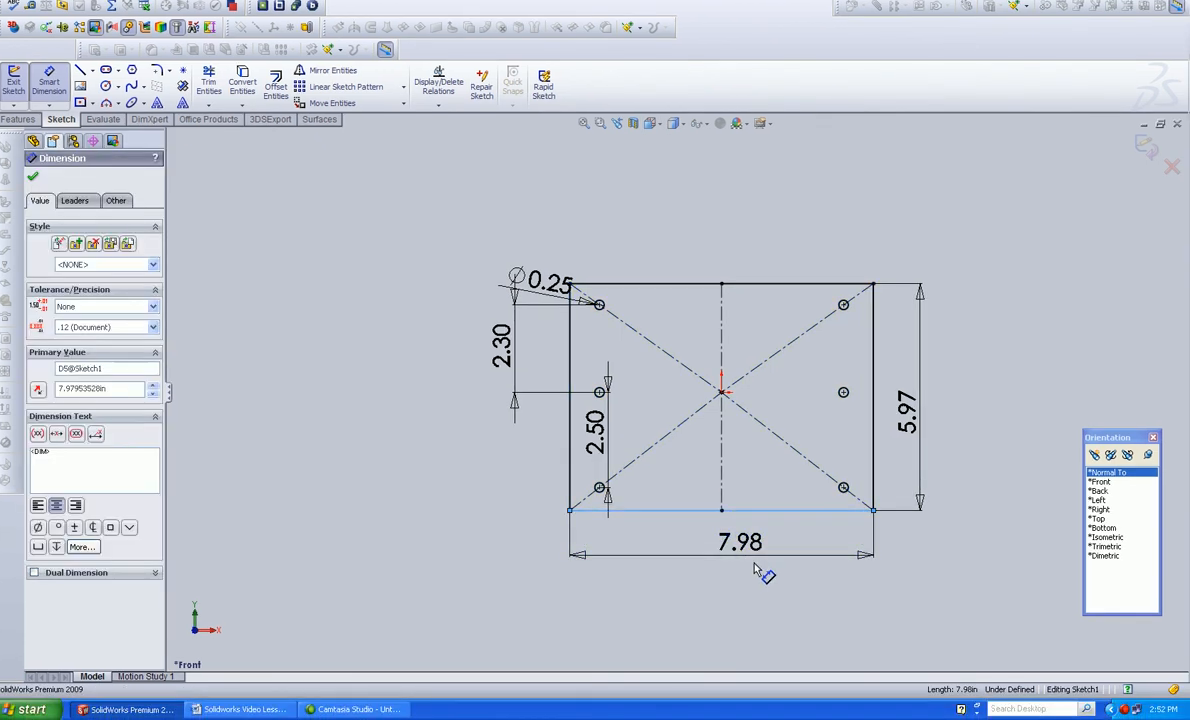
key("Return")
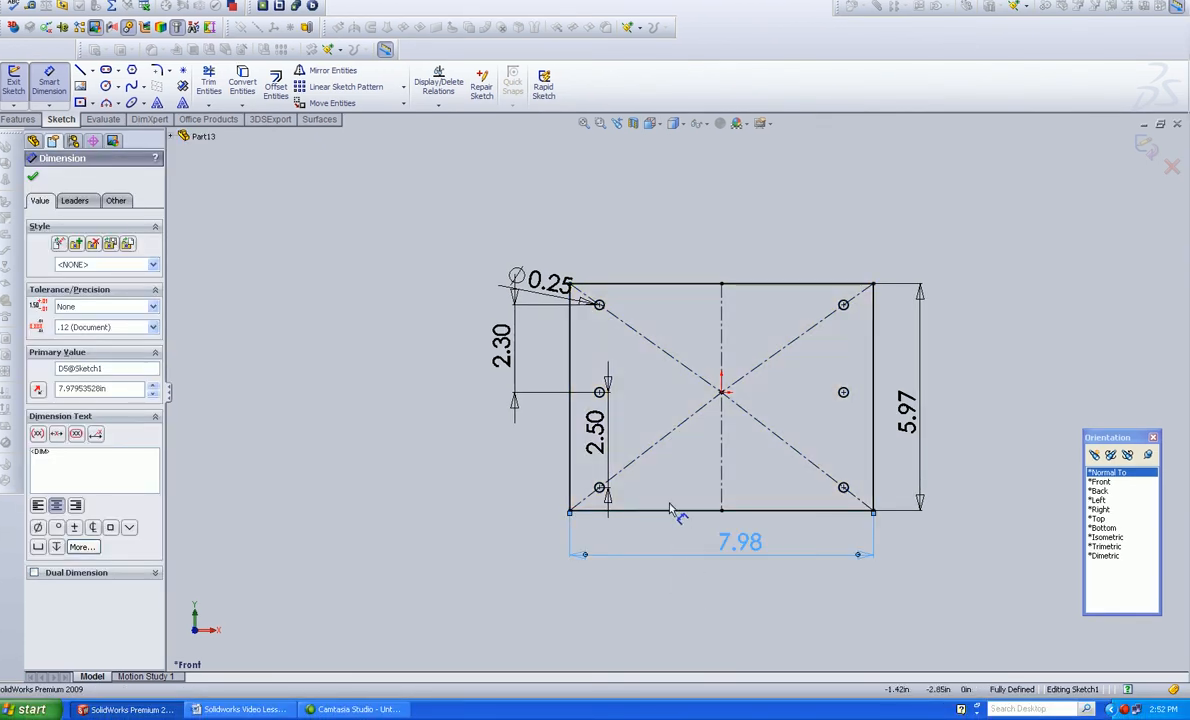
key("Escape")
key("Escape")
- Delete the four diagonal construction lines running from the origin to the plate's corners
left_click(672, 433)
key("Delete")
left_click(686, 370)
key("Delete")
left_click(782, 348)
key("Delete")
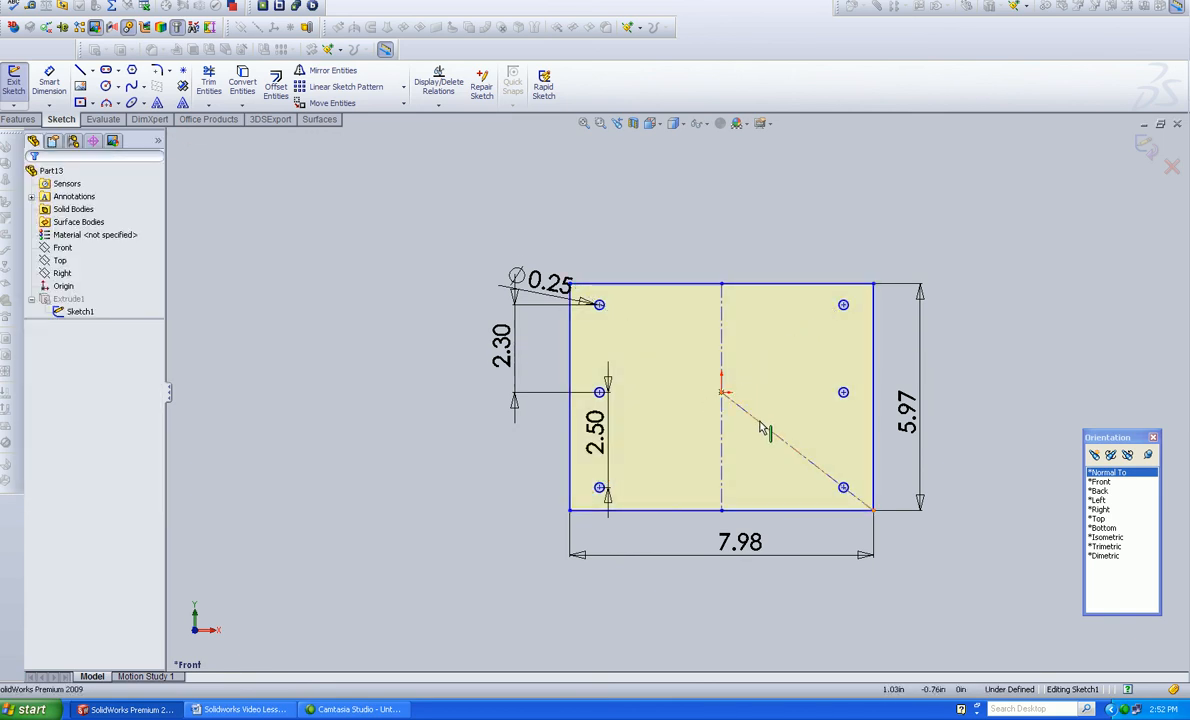
left_click(760, 422)
key("Delete")
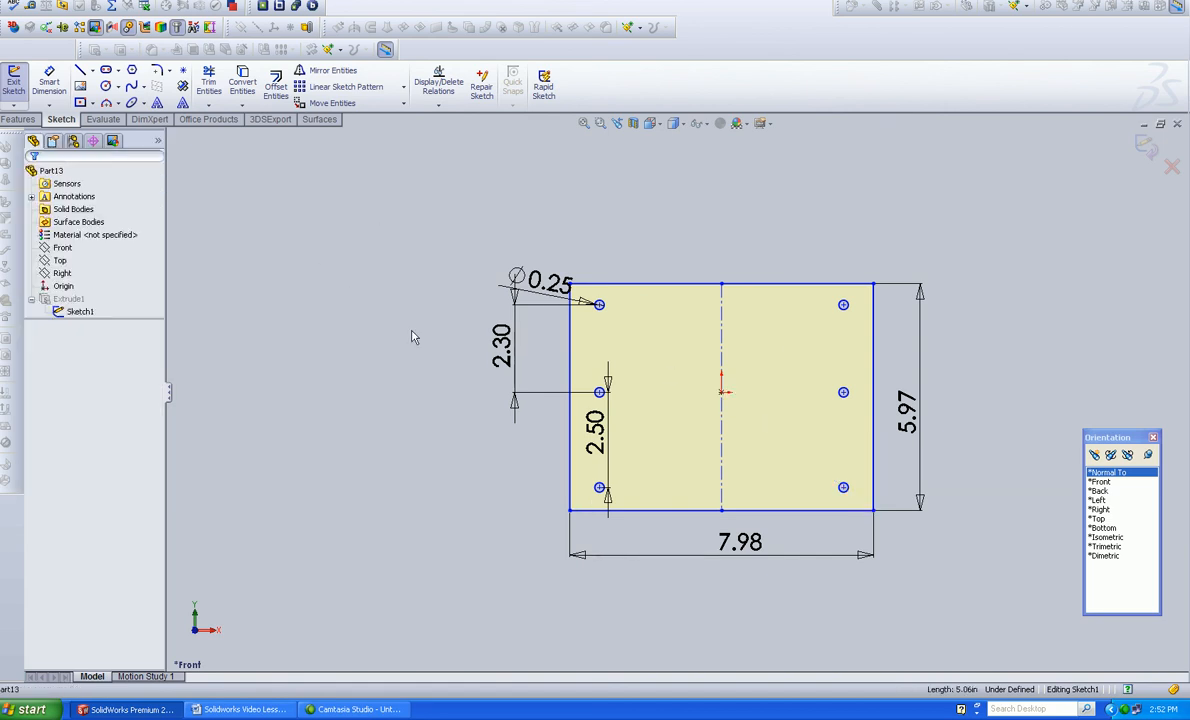
- Set the vertical spacing between the upper and middle hole centers to 1.60 in and exit the sketch to rebuild the plate
left_click(504, 345)
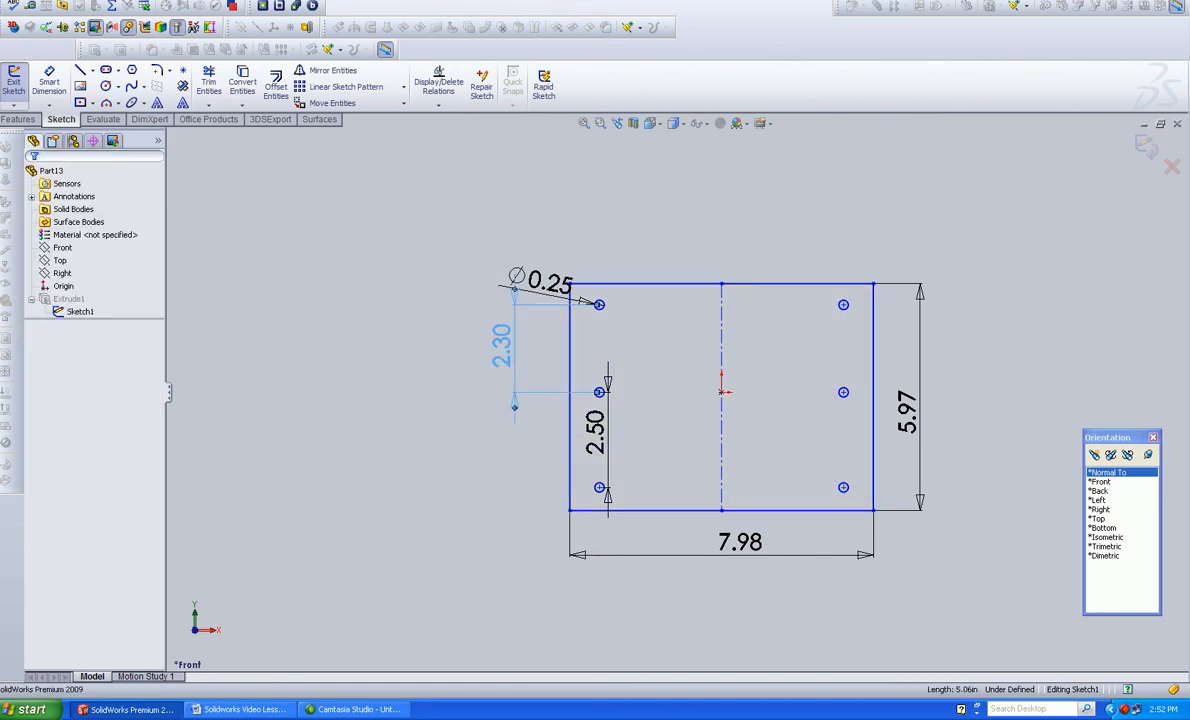
double_click(505, 346)
left_click_drag(484, 331, 624, 160)
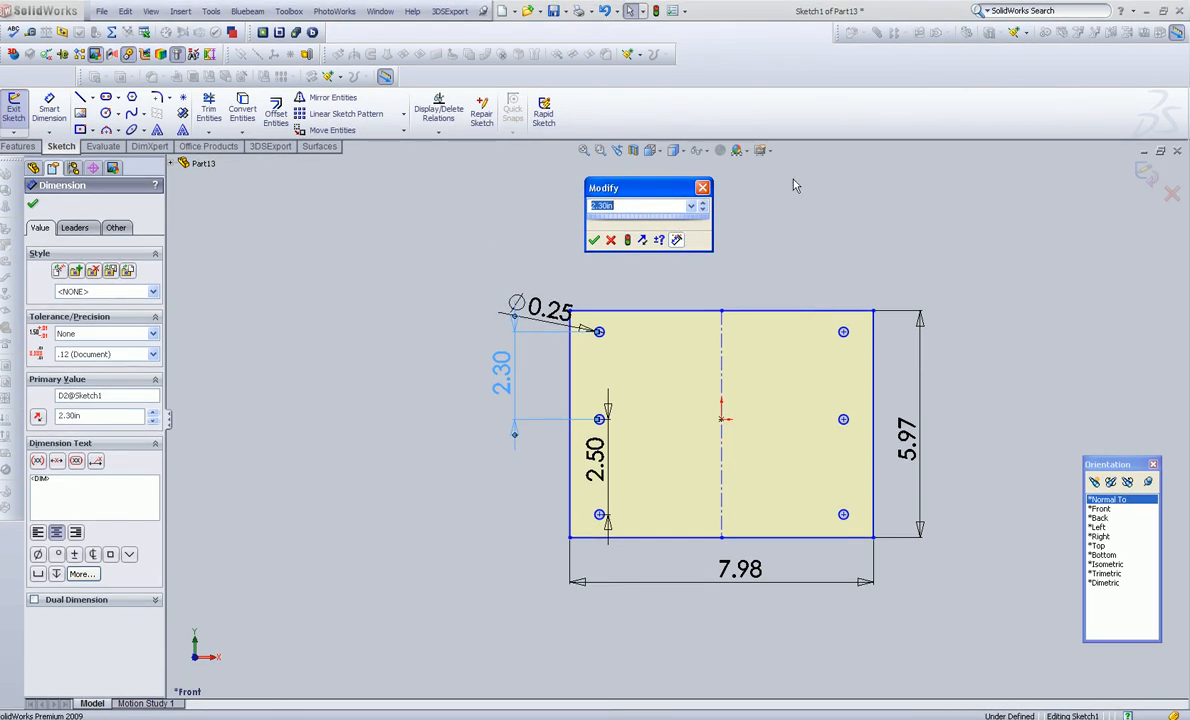
left_click_drag(653, 217, 596, 218)
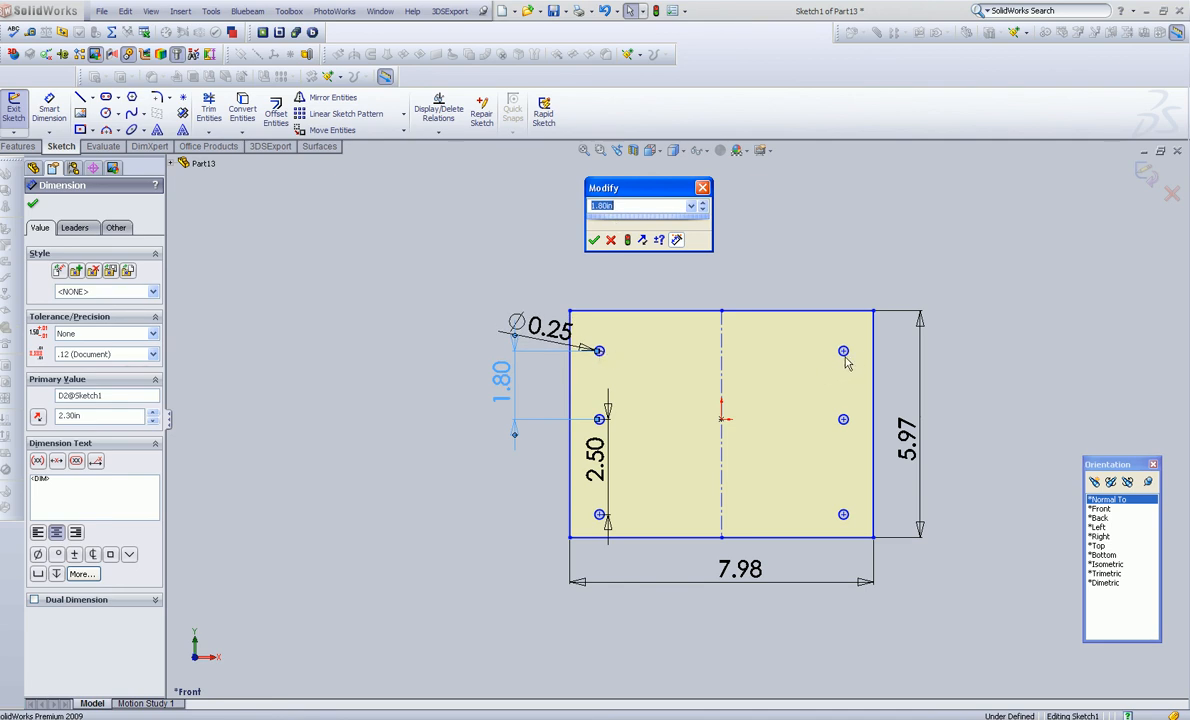
left_click_drag(648, 217, 636, 215)
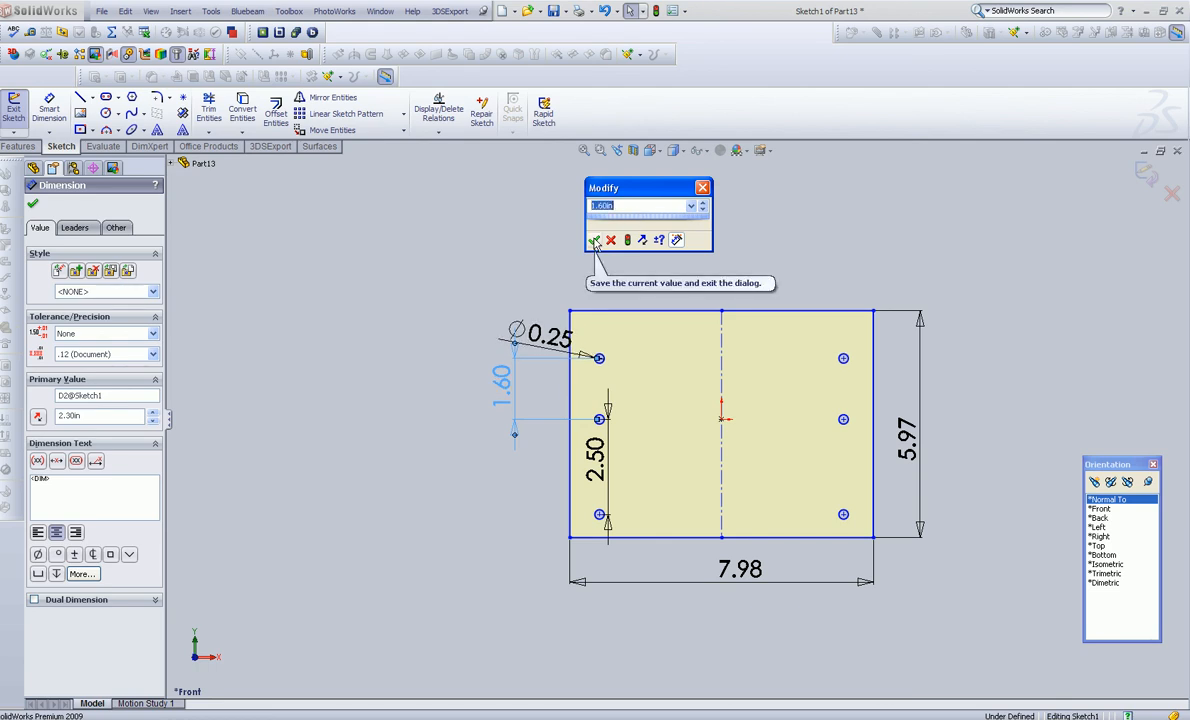
left_click(594, 241)
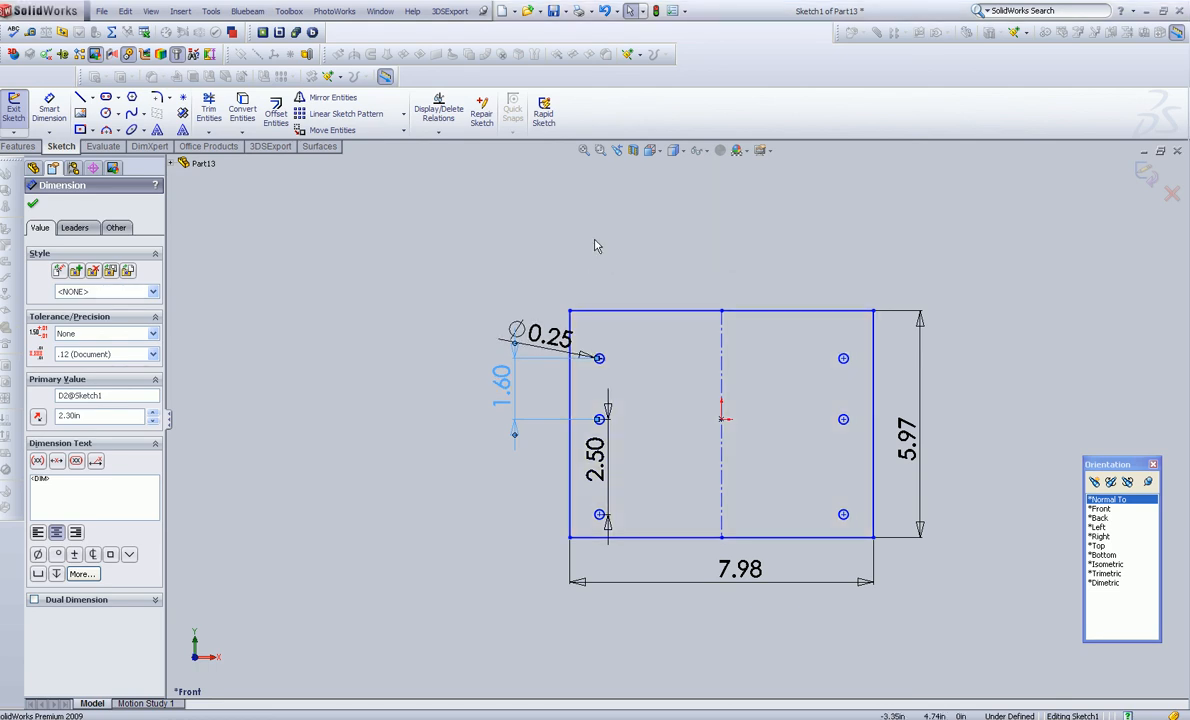
left_click(41, 205)
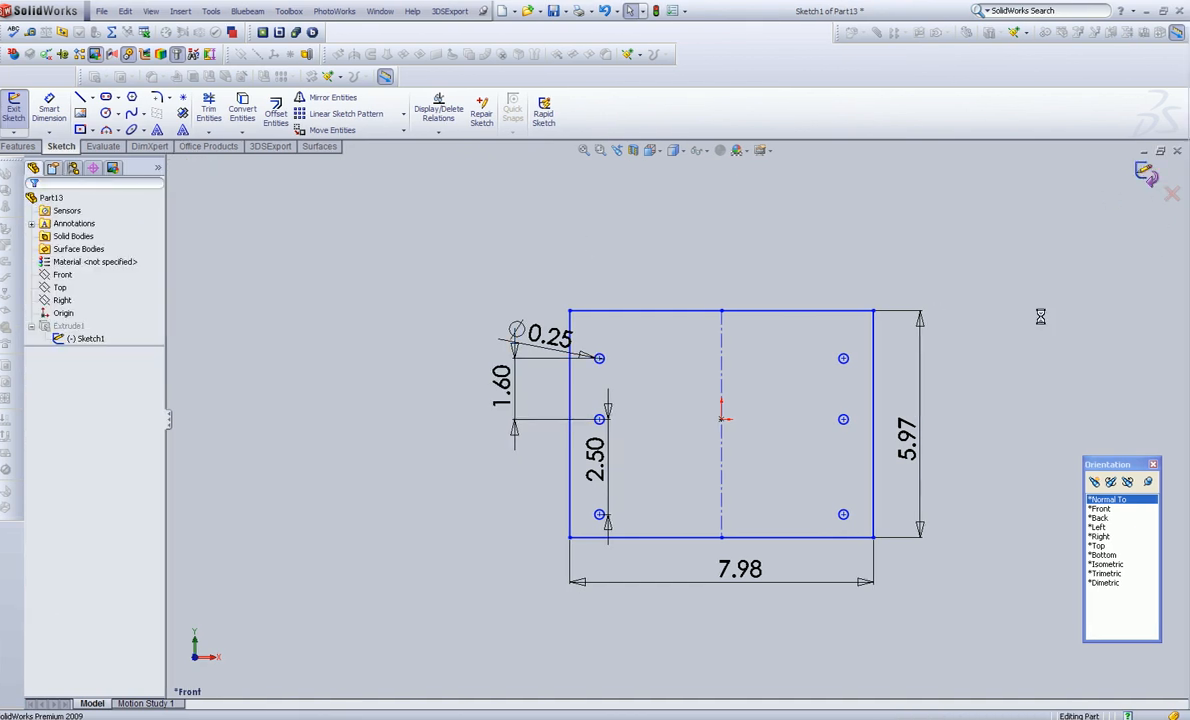
left_click(1146, 170)
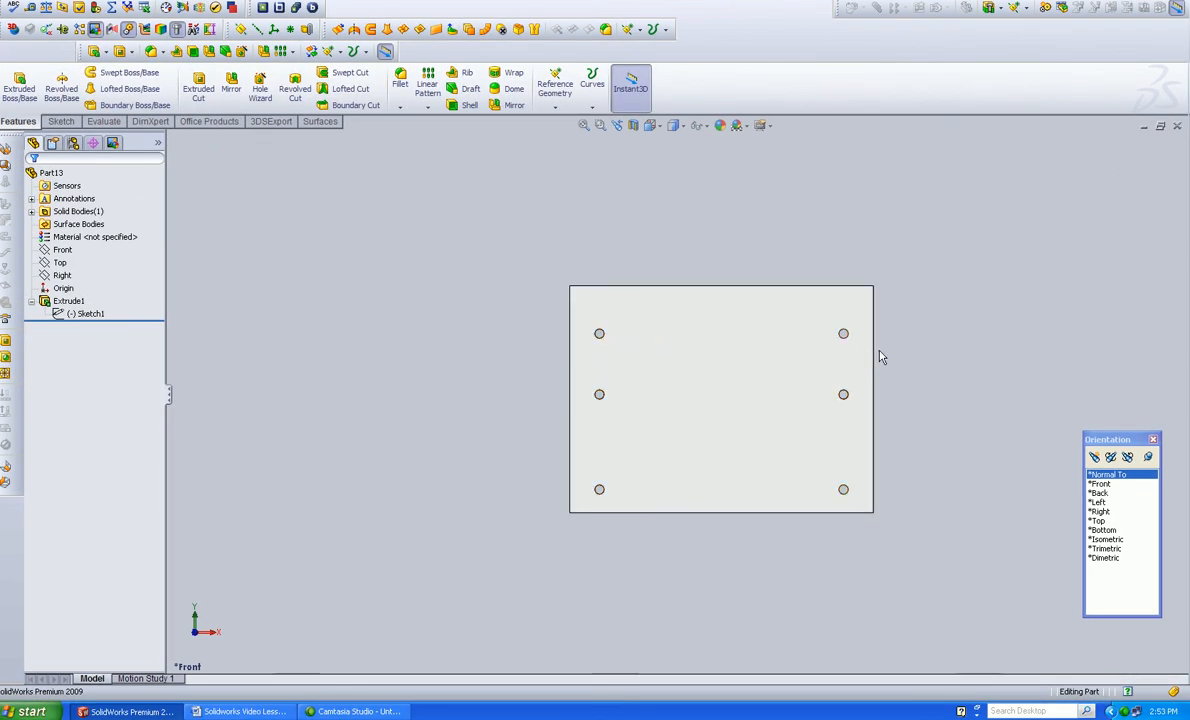